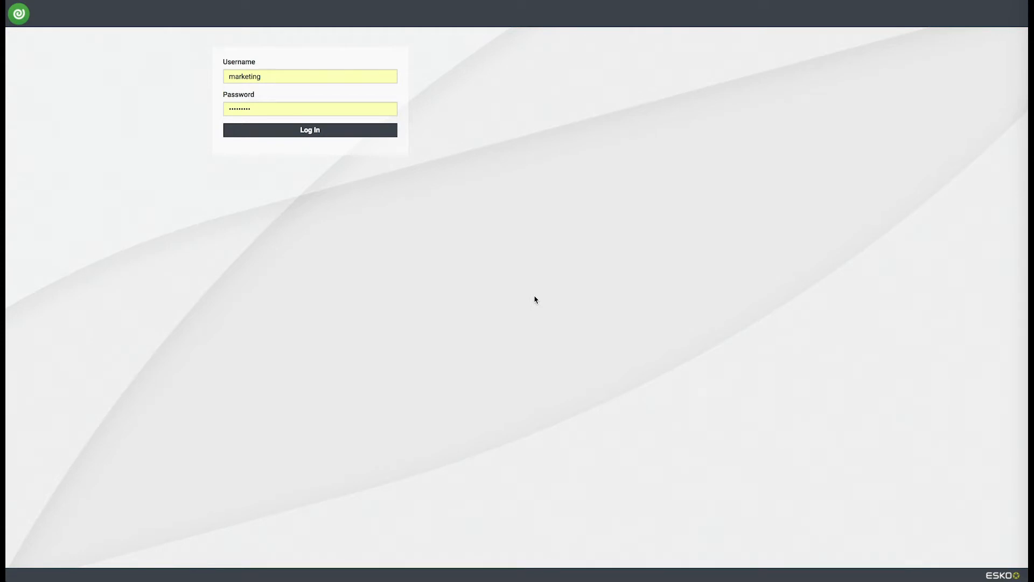
Log in as the marketing user, reject GET SET_BOTTLE_BLUE.ai from the todo list without a comment and close its viewer
click(326, 136)
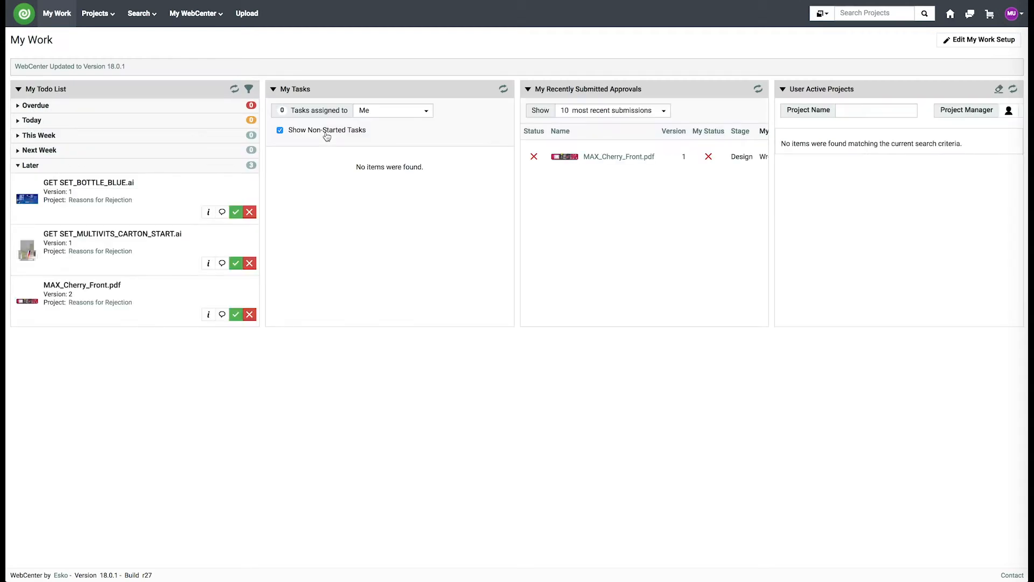
click(28, 202)
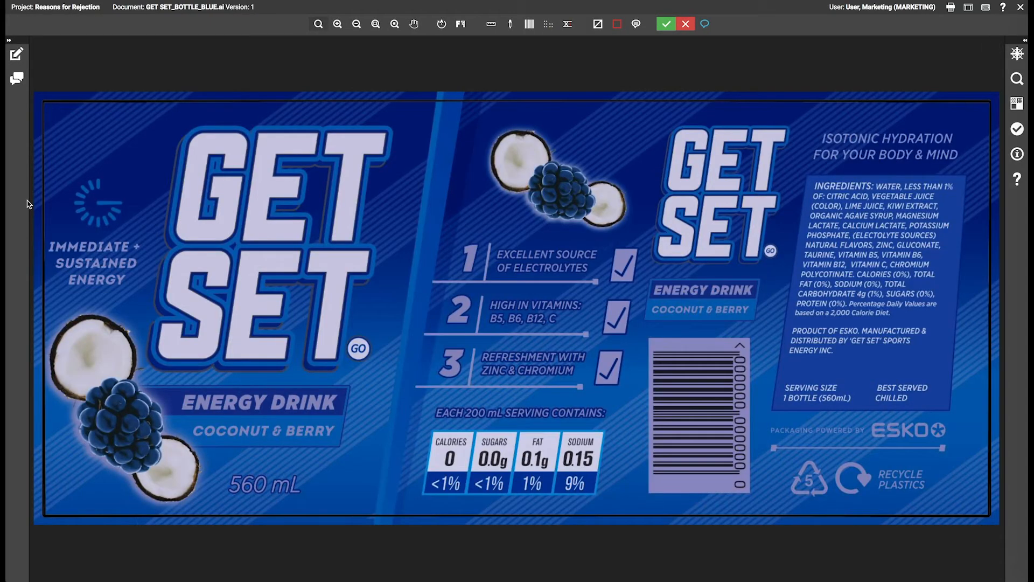
click(689, 25)
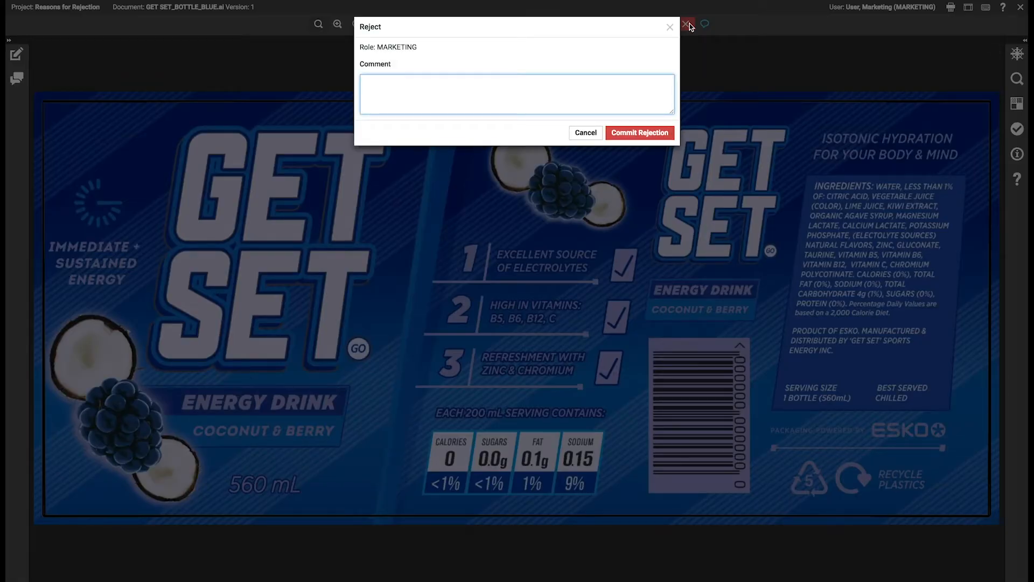
click(649, 135)
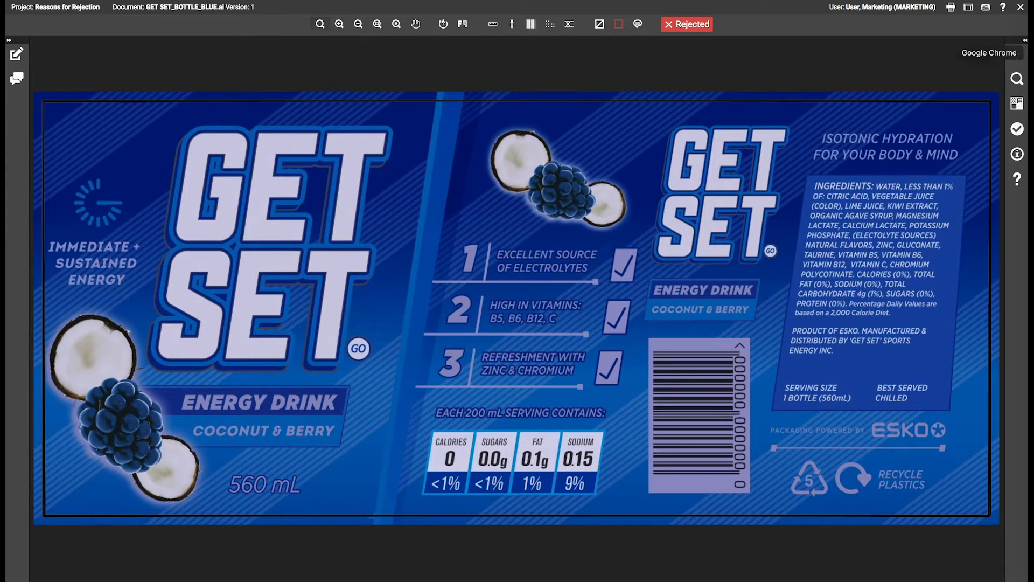
click(1021, 7)
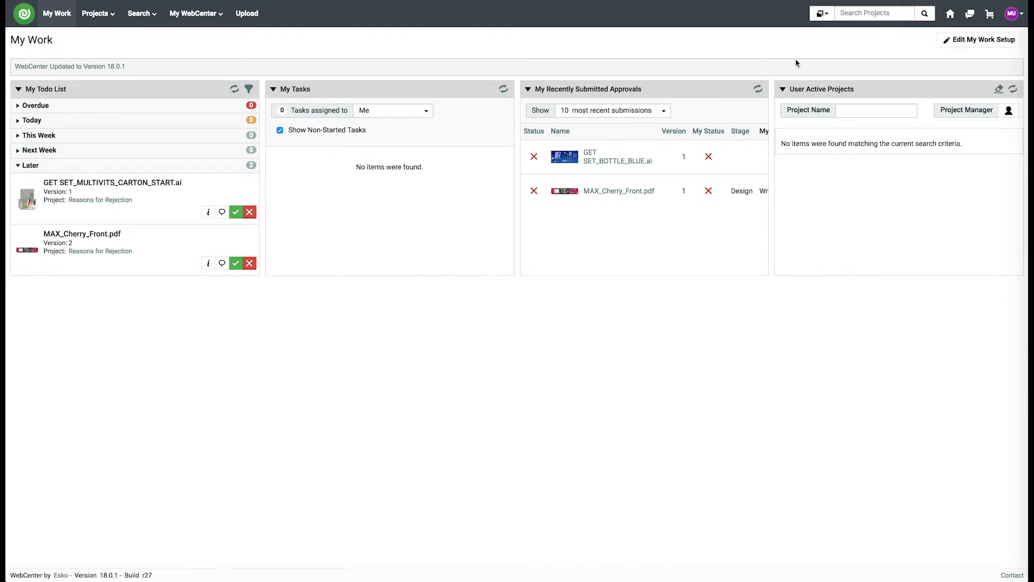
Log out of the marketing account and log in with the saved admin account
mouse_move(1013, 14)
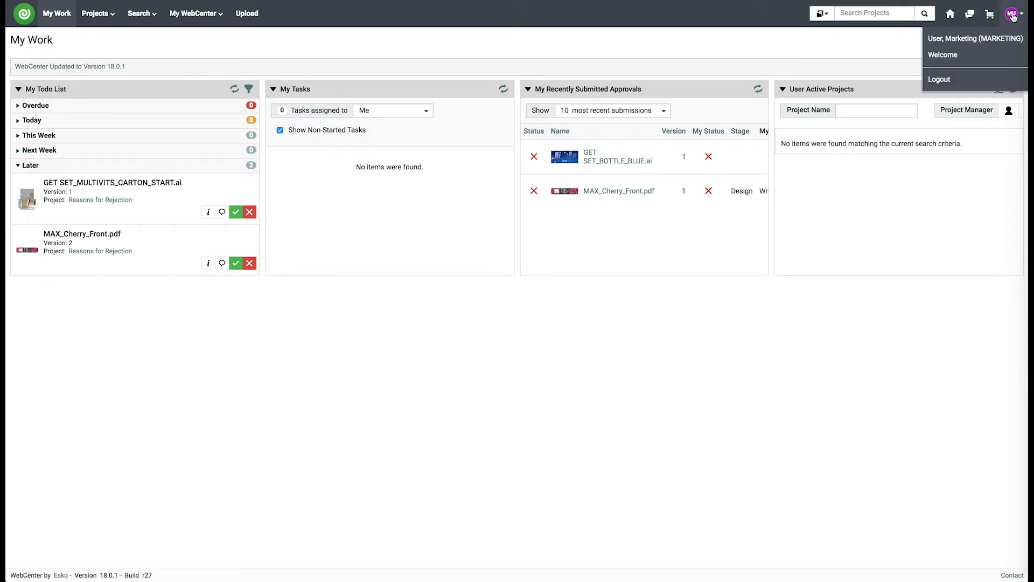
click(994, 84)
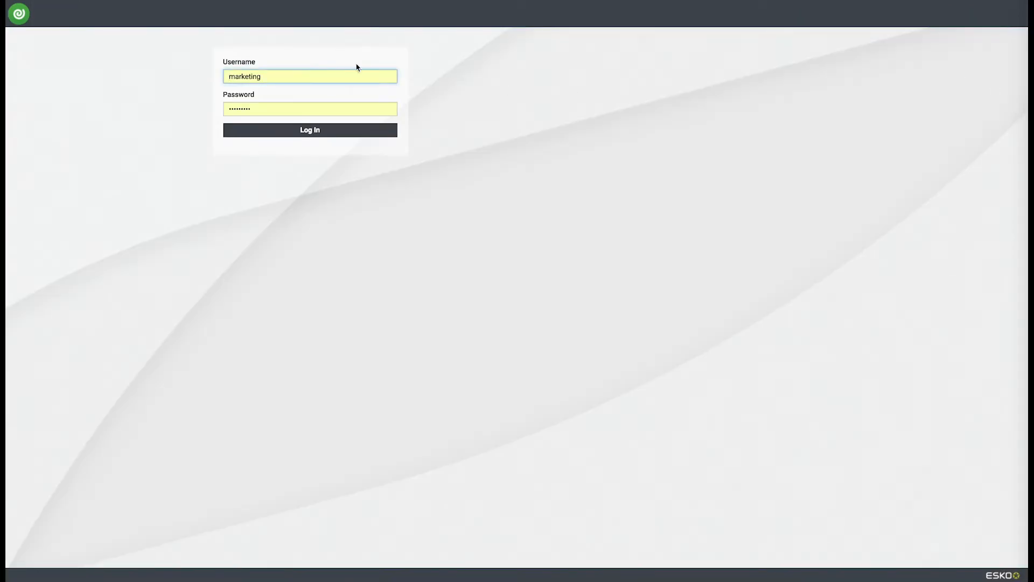
click(337, 76)
click(323, 119)
click(319, 130)
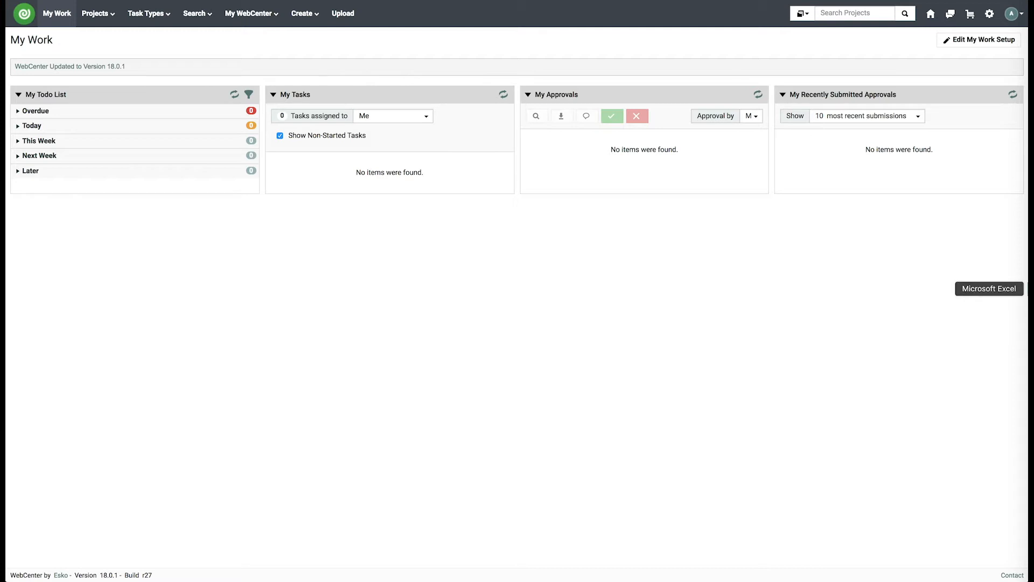
Switch to Excel, review the Reason header and the reasons below it in Sheet2 of Reasons for Rejection.xlsx, and return to WebCenter
click(1031, 289)
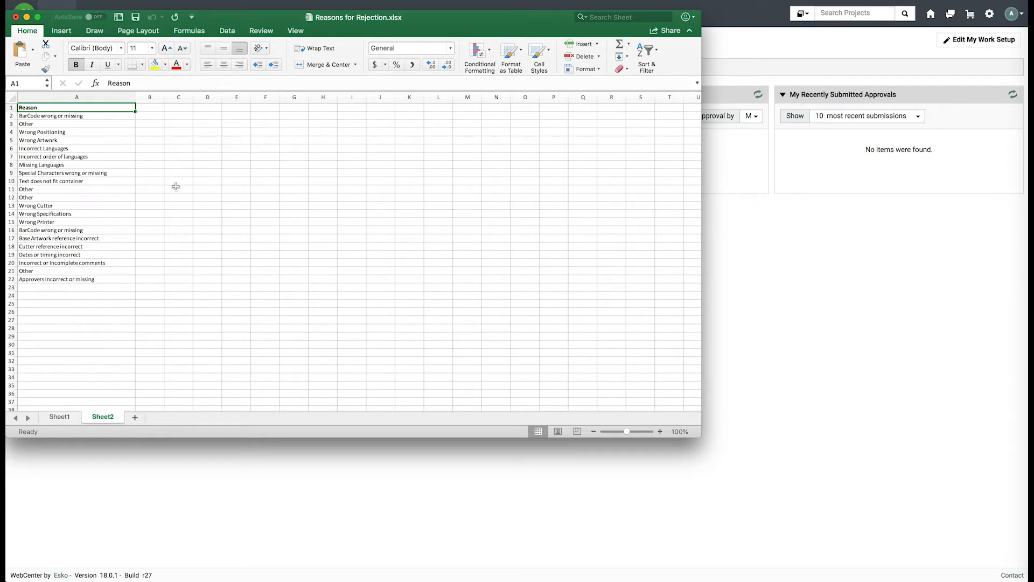
click(38, 116)
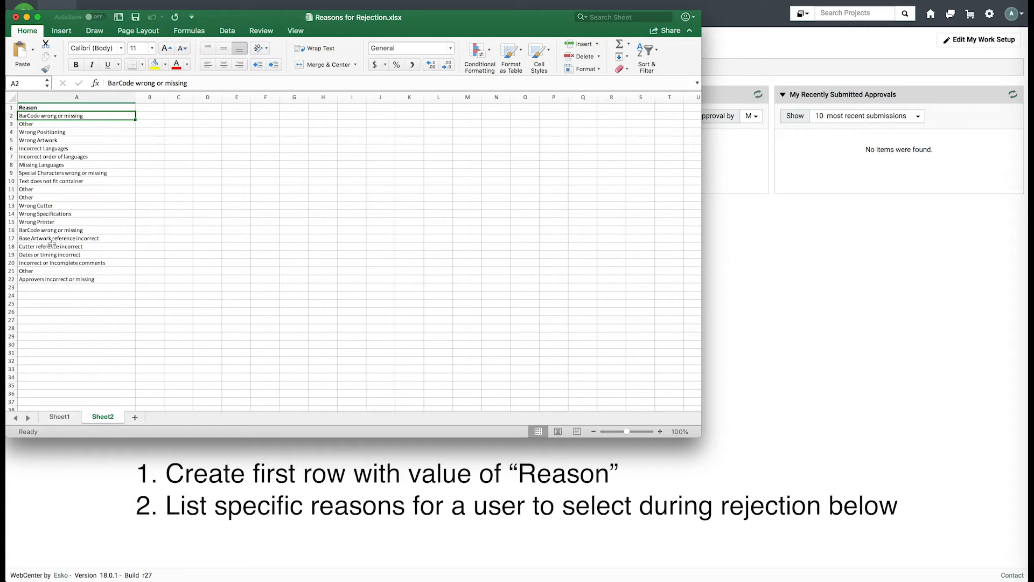
click(60, 278)
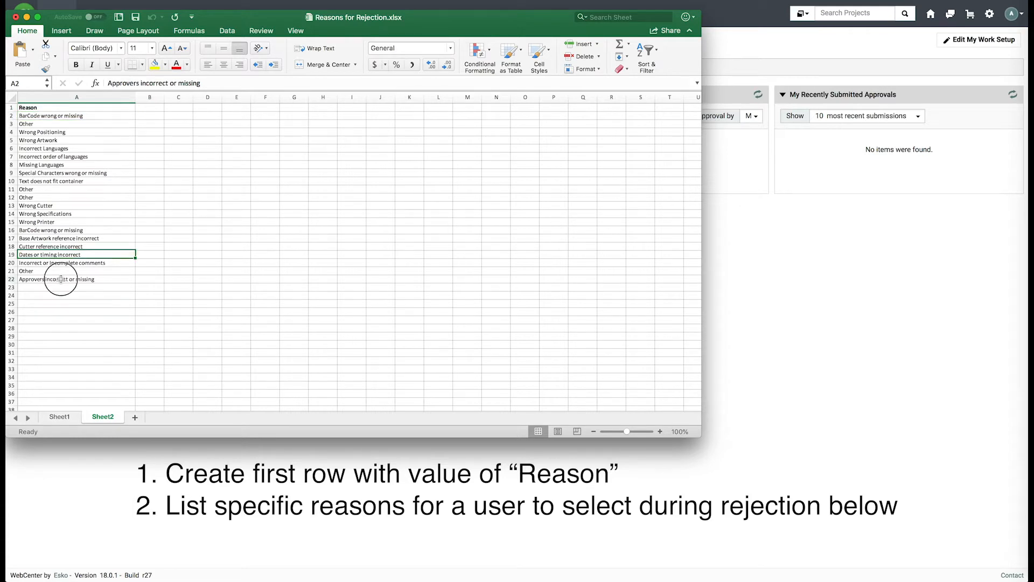
click(44, 117)
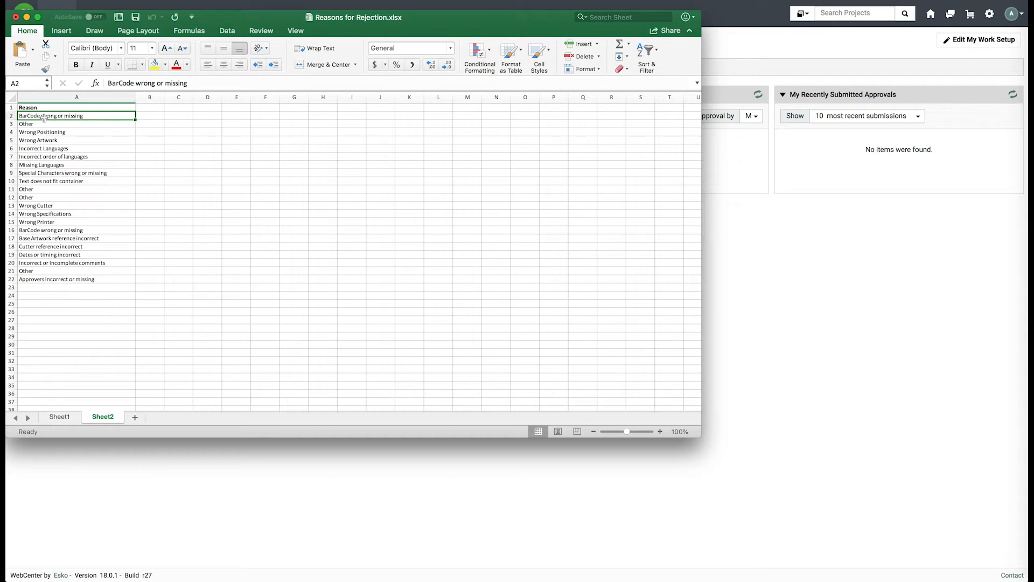
click(785, 265)
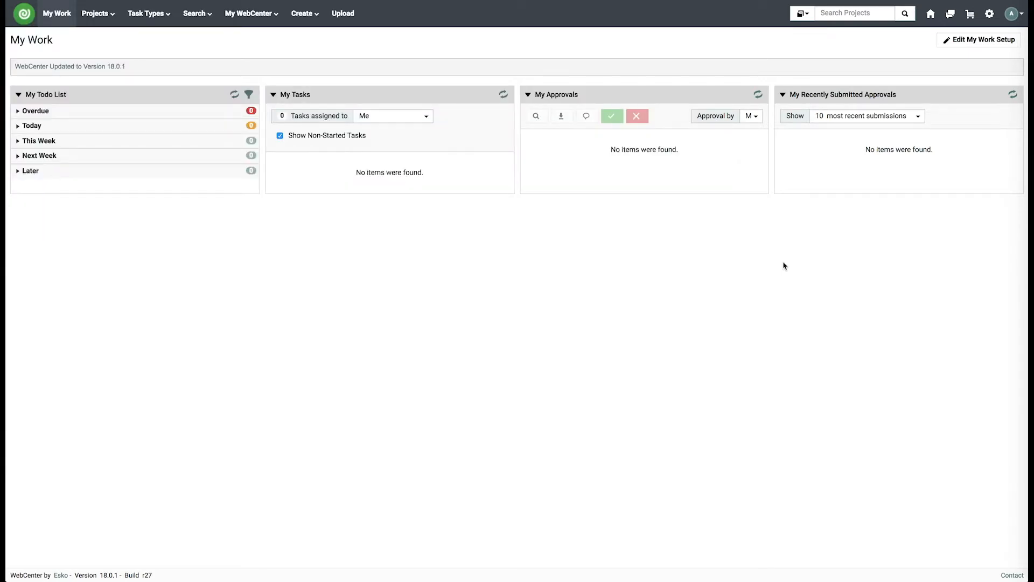
In the administration area, open the Reasons for Rejection attribute list and show its list data
click(990, 14)
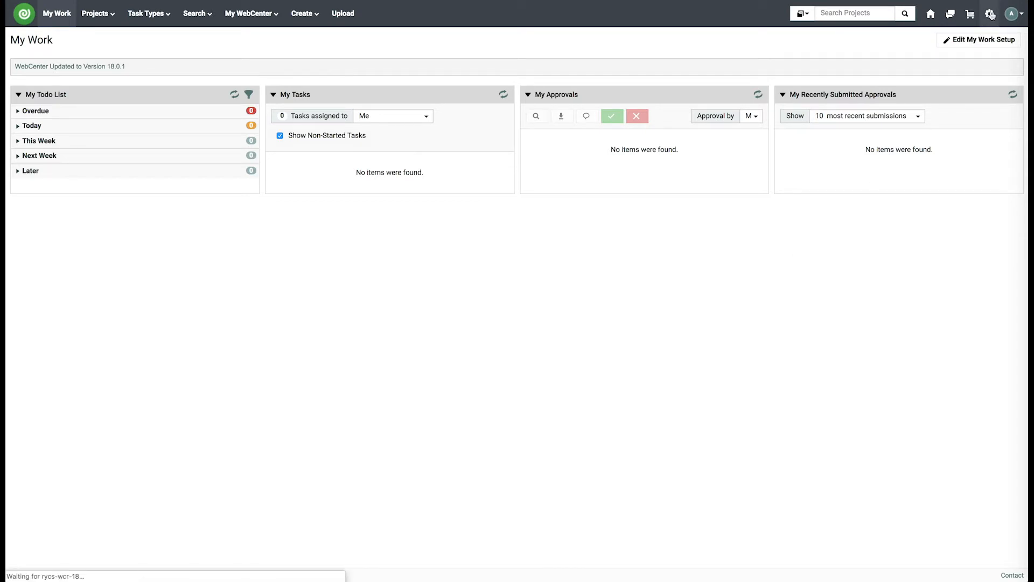
mouse_move(497, 21)
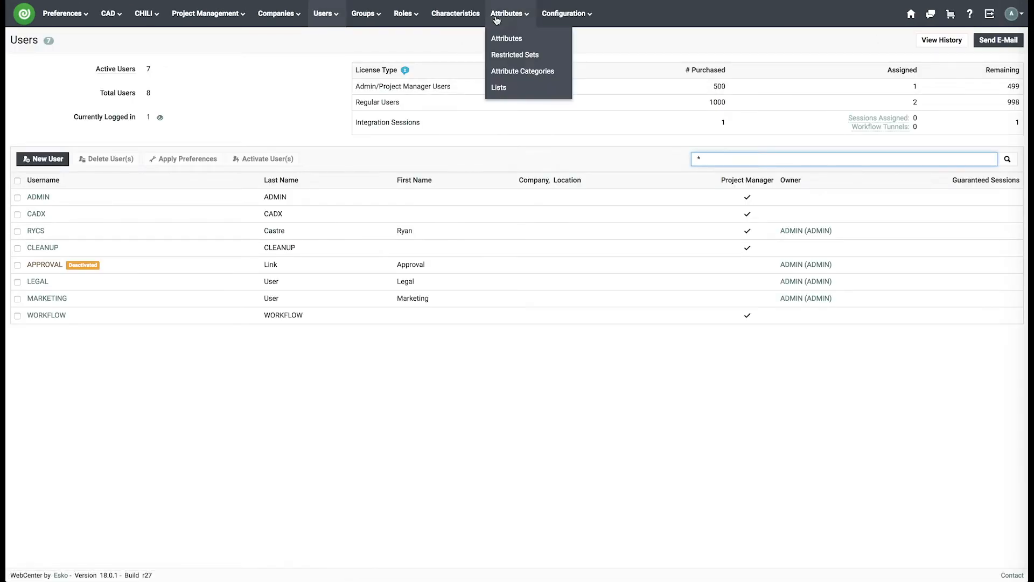
click(508, 91)
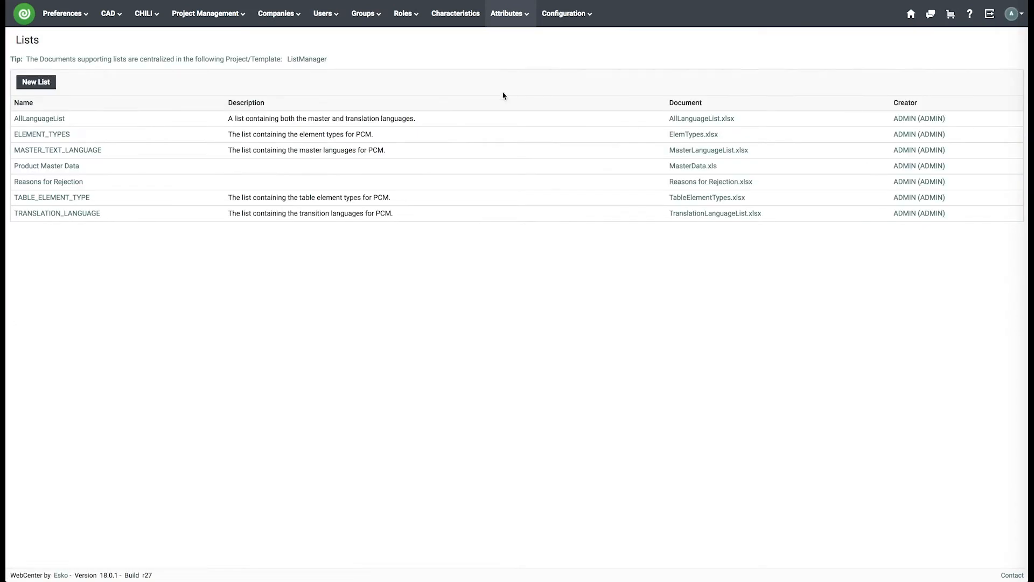
click(50, 182)
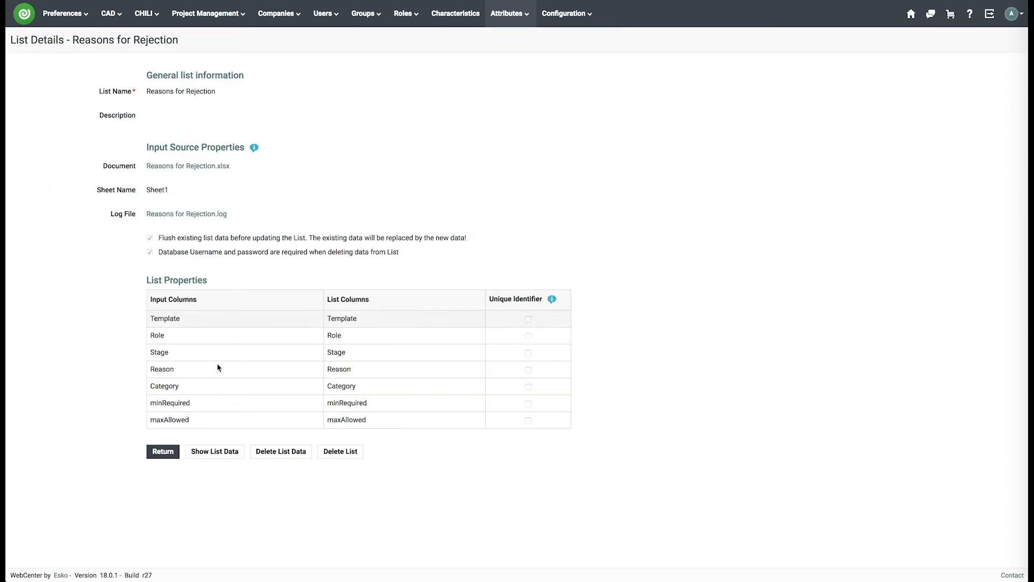
click(215, 451)
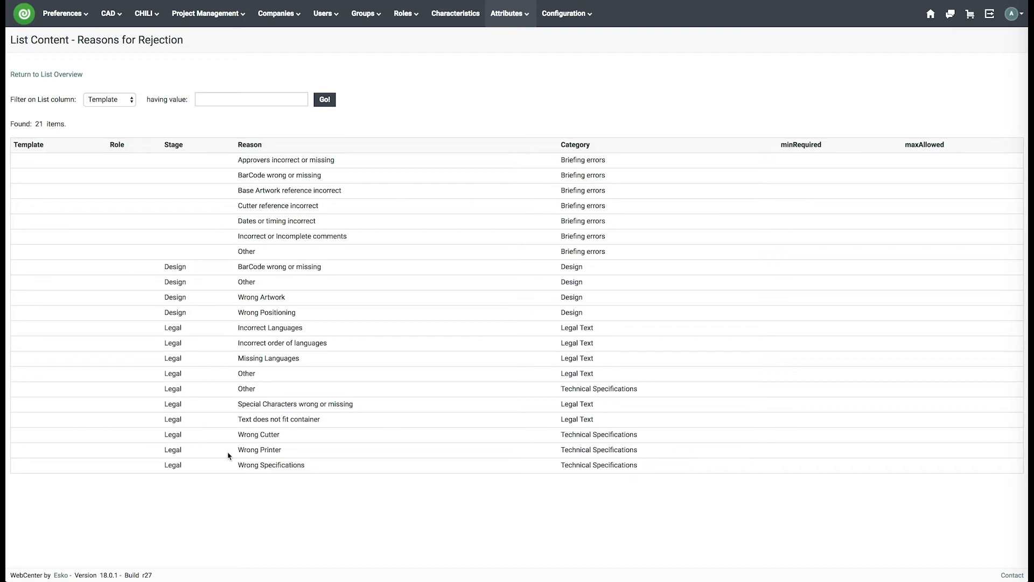
In Excel, examine the Template, Role, Stage, Category, minRequired and maxAllowed headers in Sheet1 of Reasons for Rejection.xlsx, and return to WebCenter
click(1032, 287)
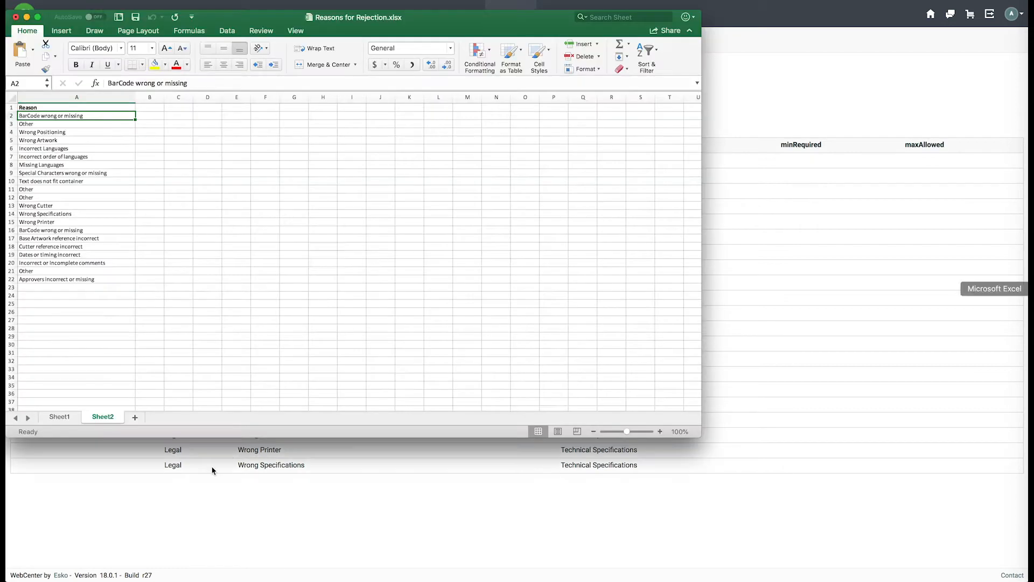
click(58, 417)
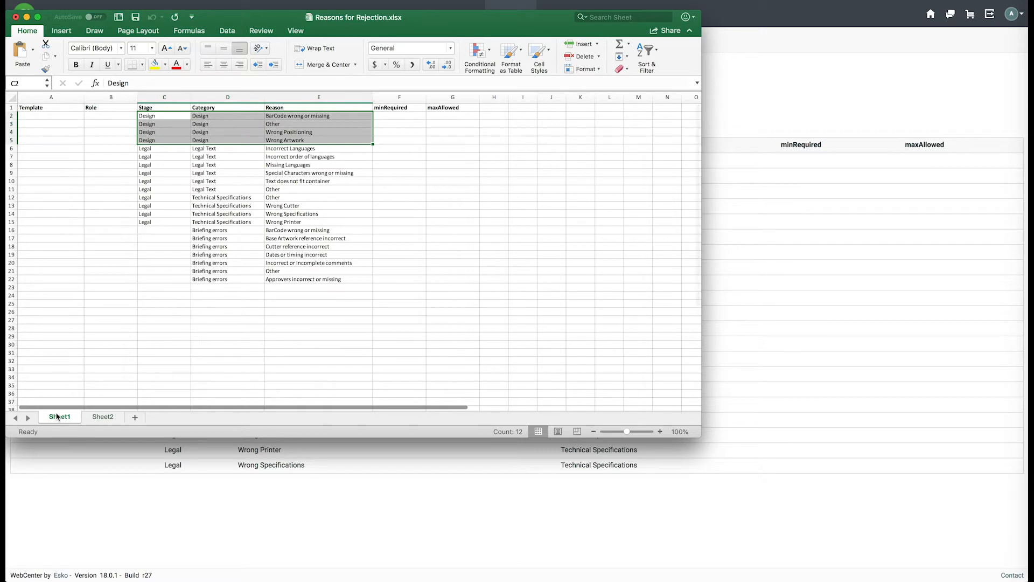
click(54, 107)
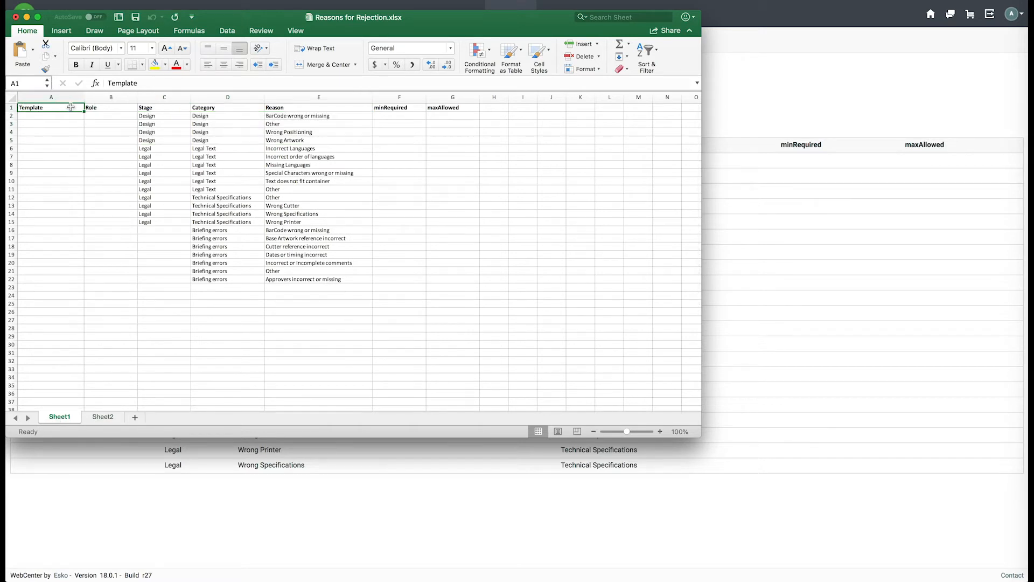
click(117, 108)
click(149, 108)
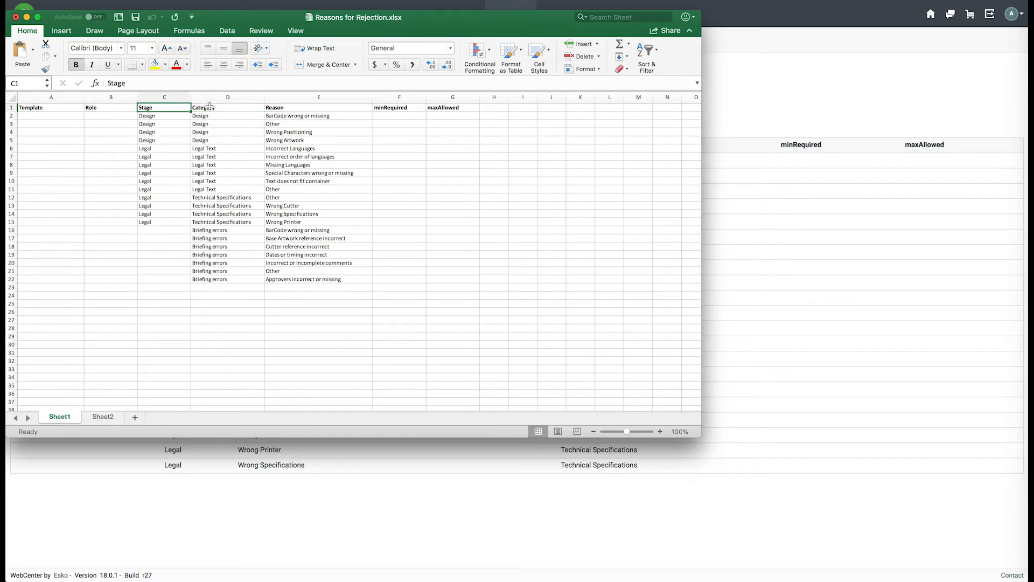
click(210, 106)
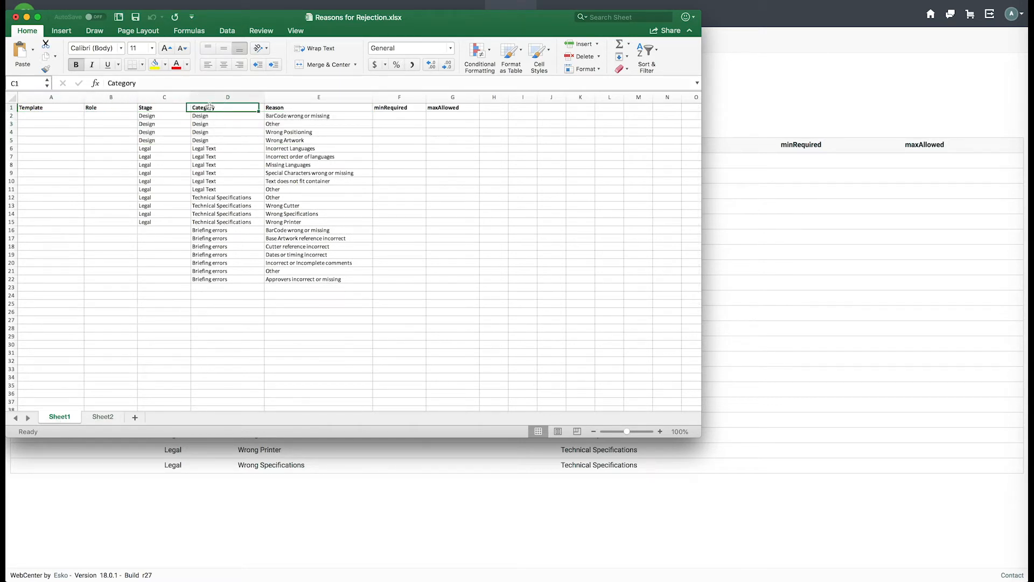
click(403, 107)
click(446, 108)
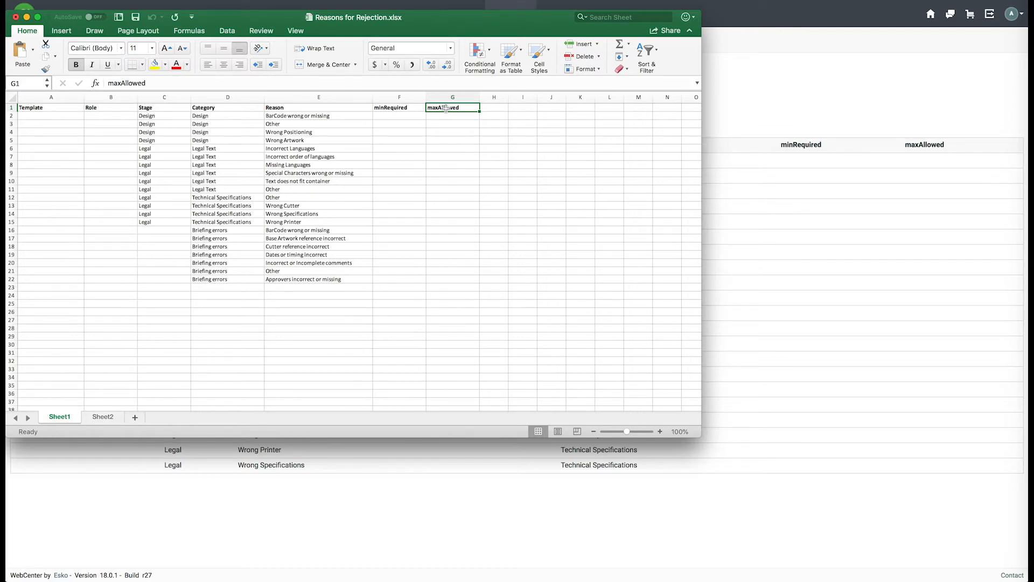
click(877, 85)
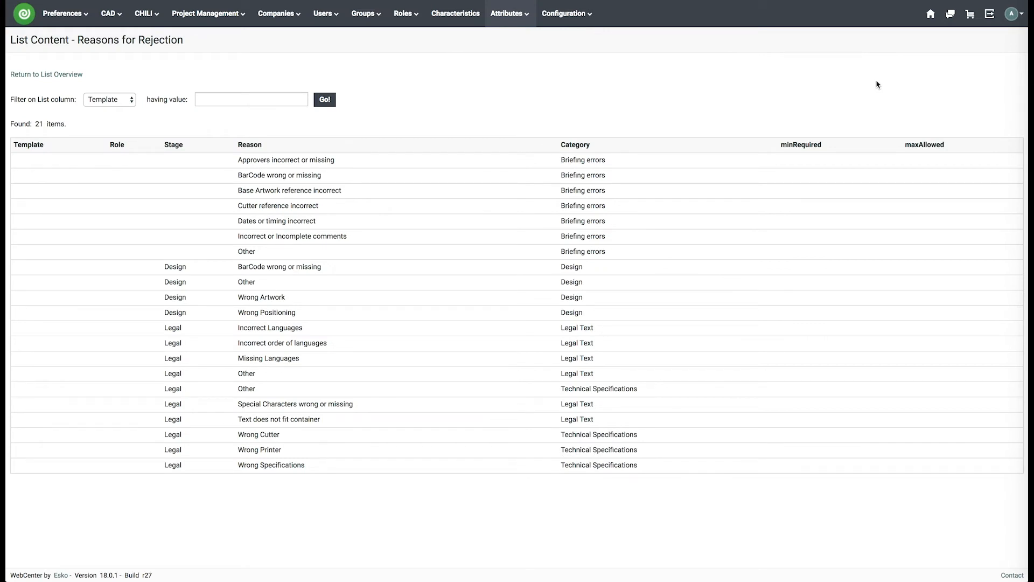
Switch to the saved marketing account and check the rejection dialog for GET SET_MULTIVITS_CARTON_START.ai, cancelling without rejecting
click(1012, 14)
click(981, 81)
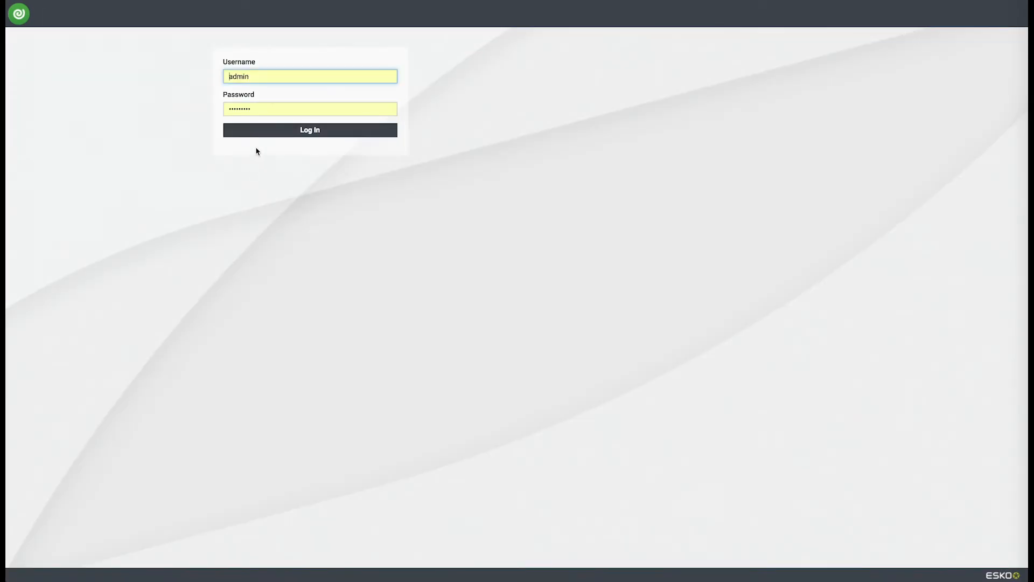
click(273, 76)
click(273, 117)
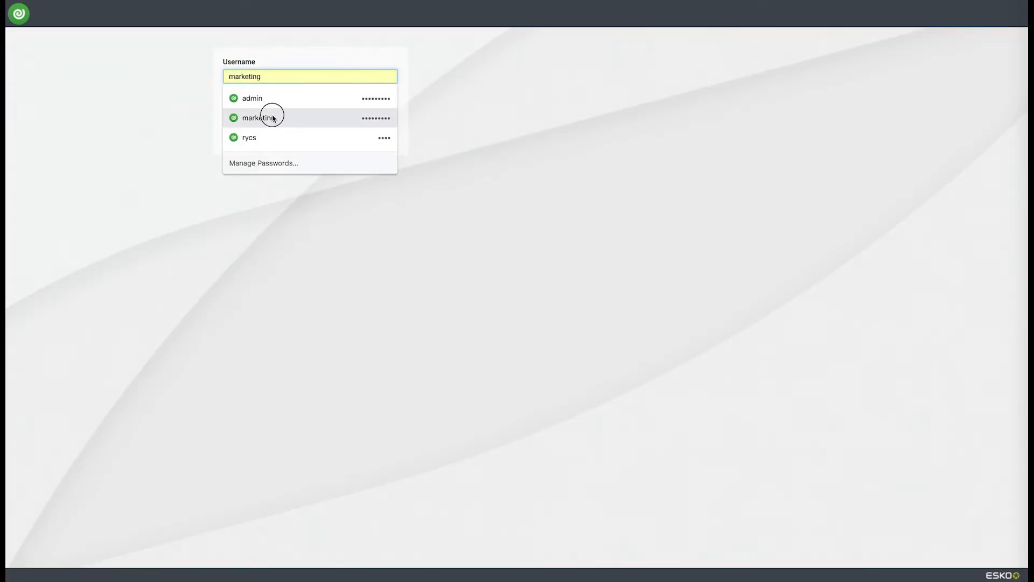
click(270, 134)
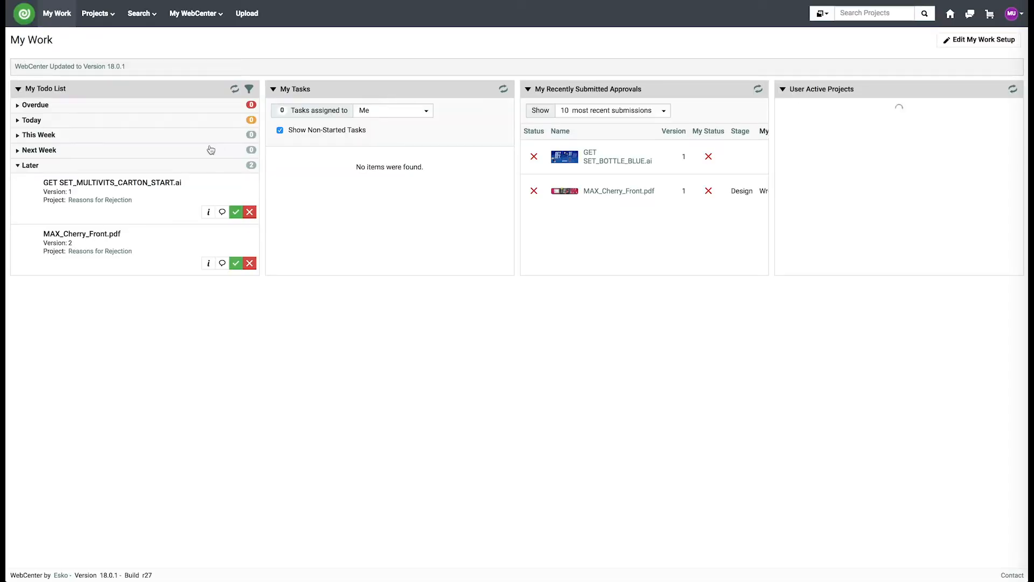
click(250, 213)
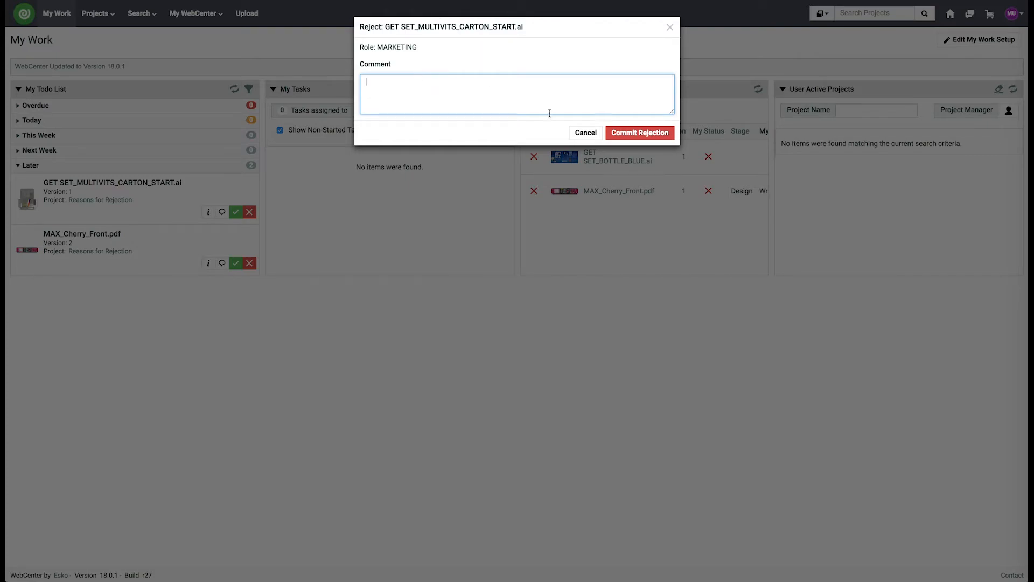
click(586, 132)
Log out of the marketing account and log back in with the saved admin credentials
click(1012, 13)
click(984, 80)
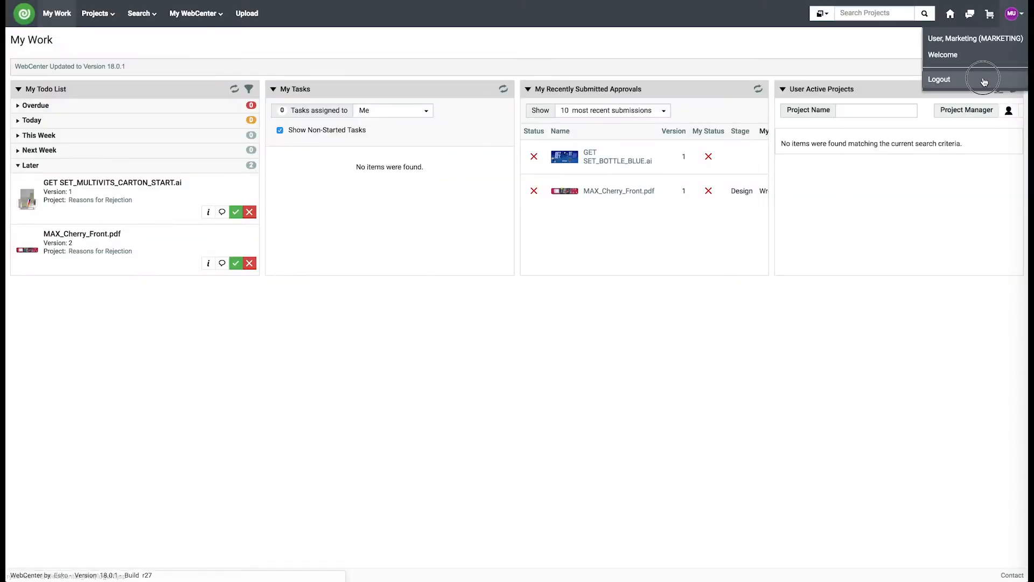
click(342, 76)
click(312, 113)
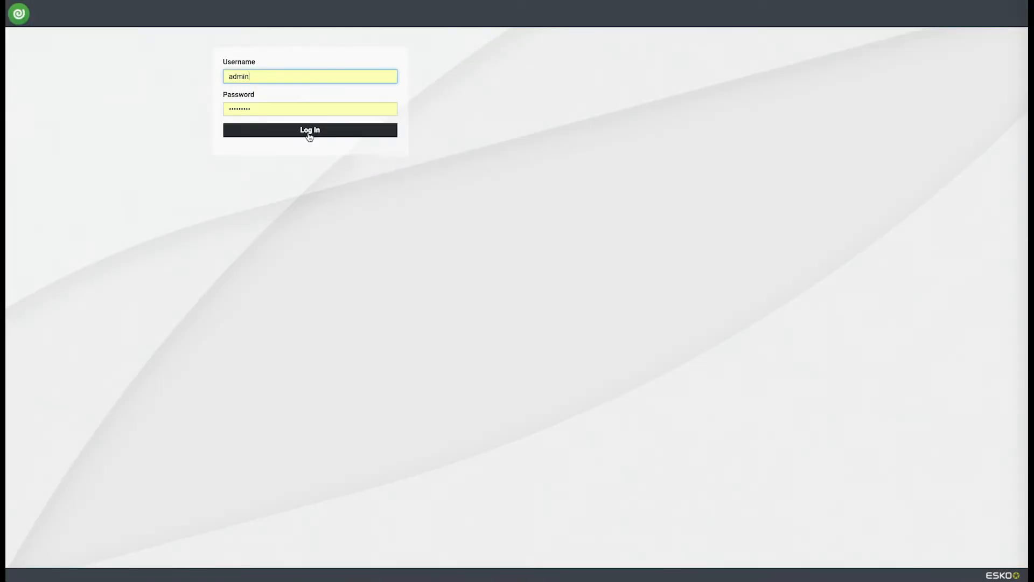
click(310, 131)
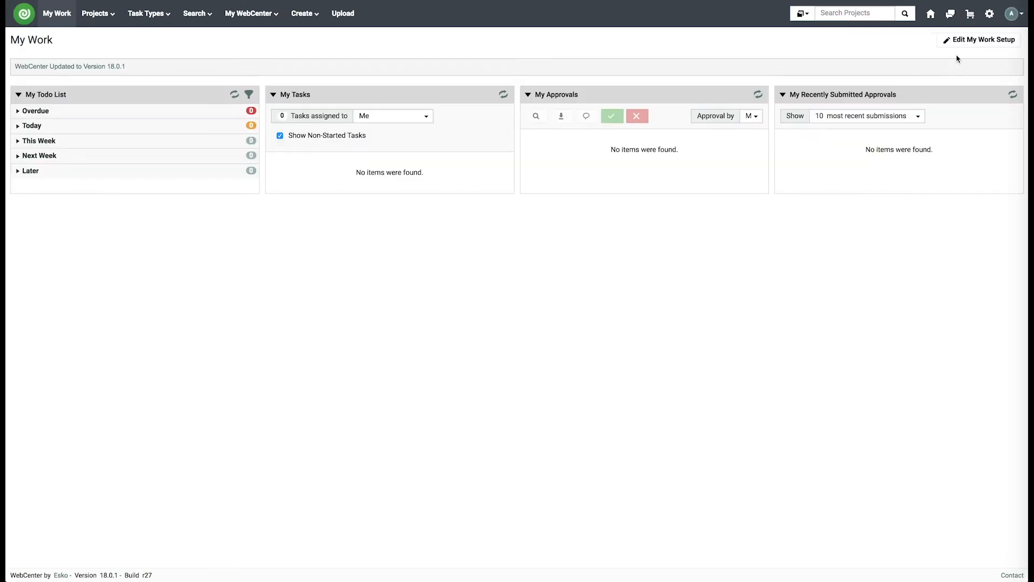
In the general administration preferences, set the Reason(s) for Rejection List to Reasons for Rejection and save the settings
click(990, 15)
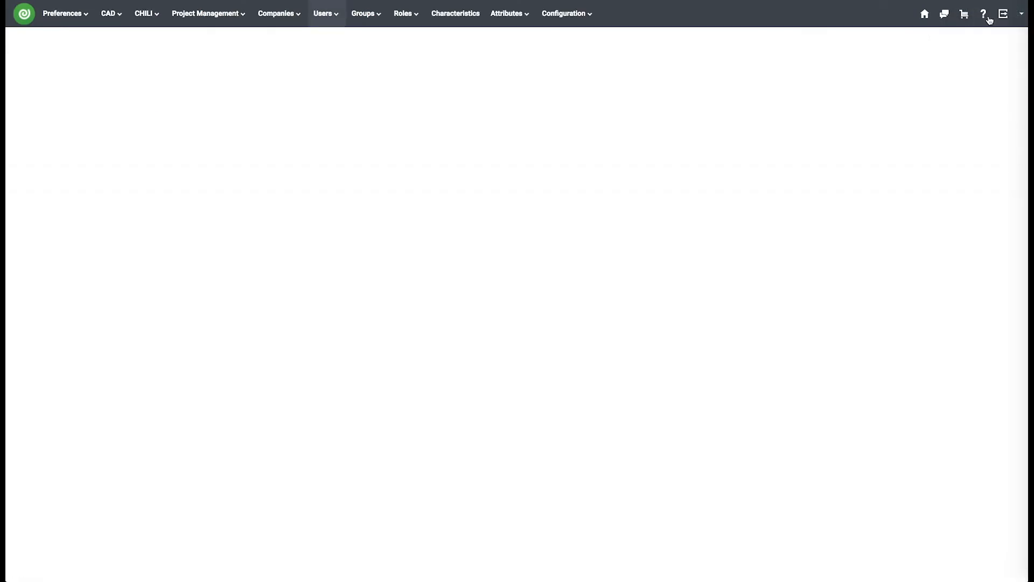
mouse_move(65, 18)
click(62, 43)
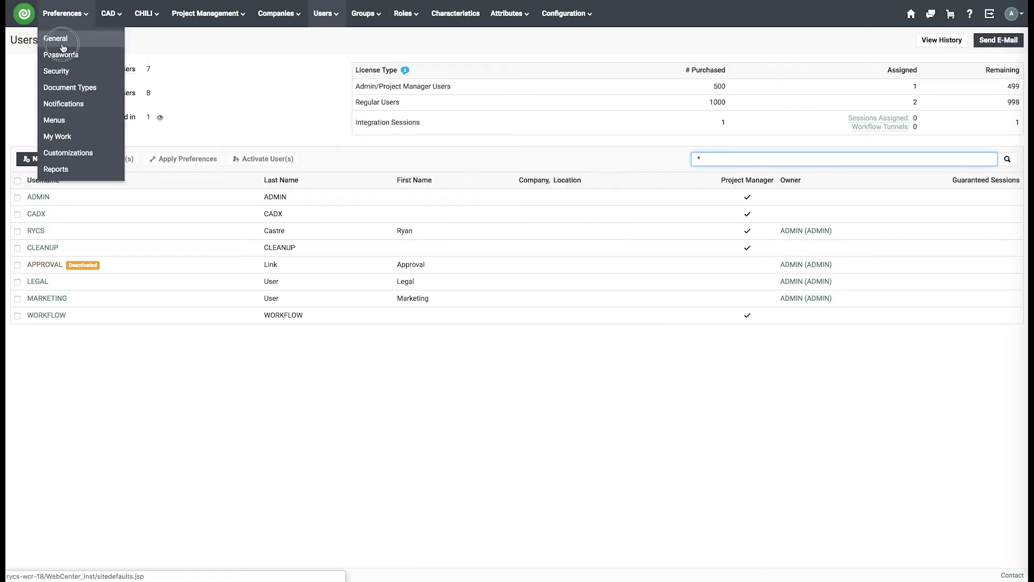
scroll(181, 264, down, 10)
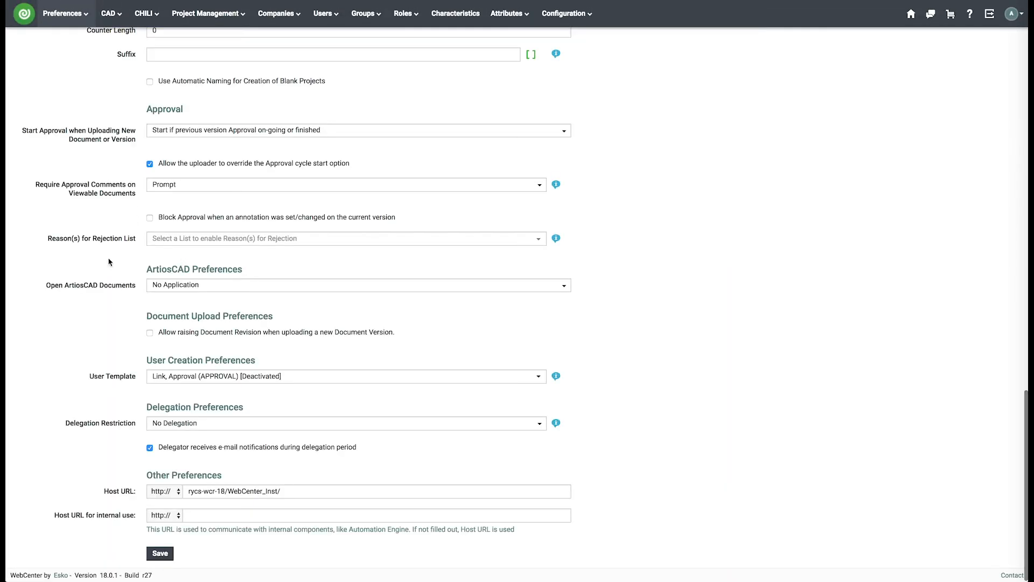
drag(48, 238, 136, 241)
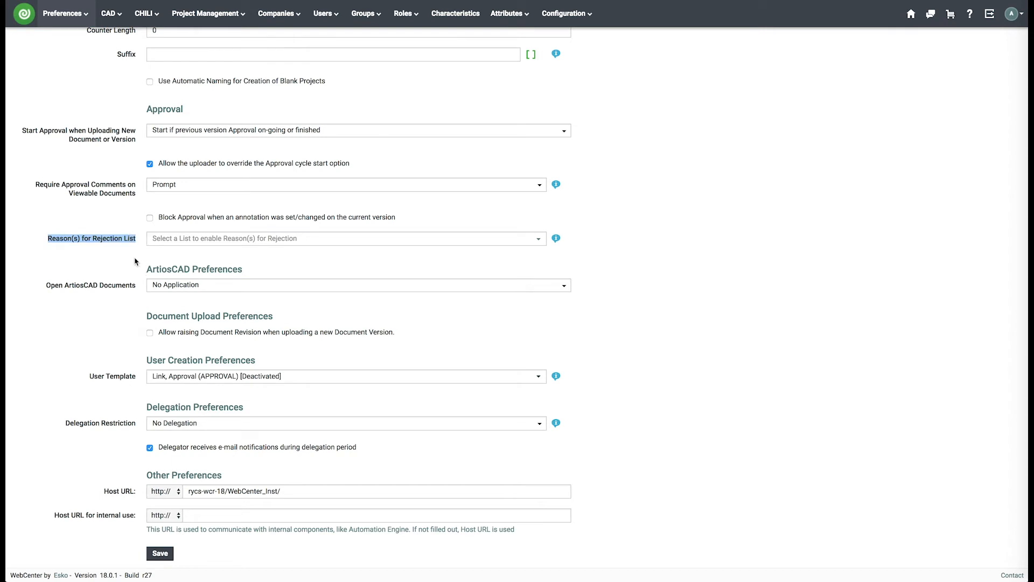
click(135, 262)
click(187, 240)
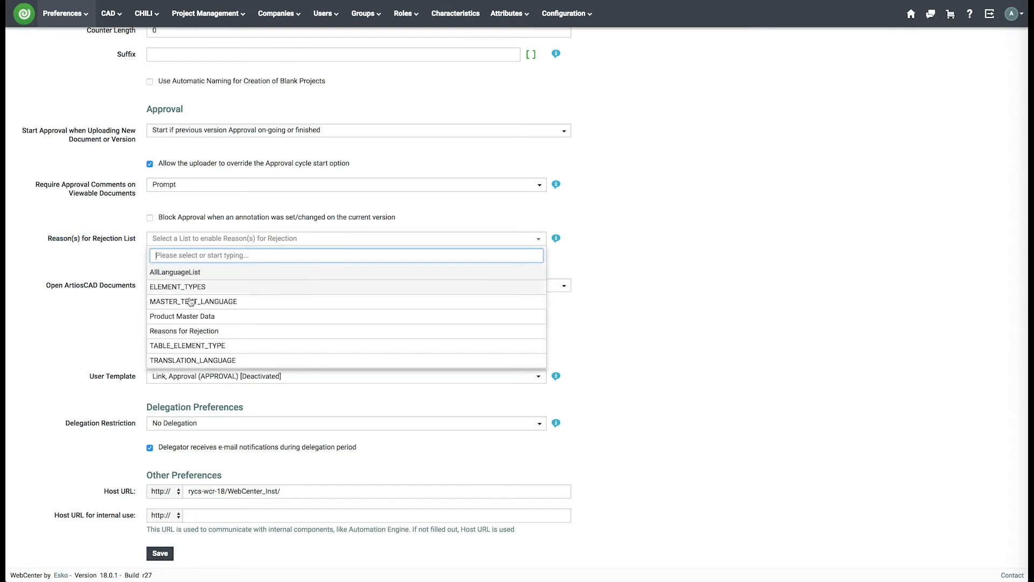
click(195, 333)
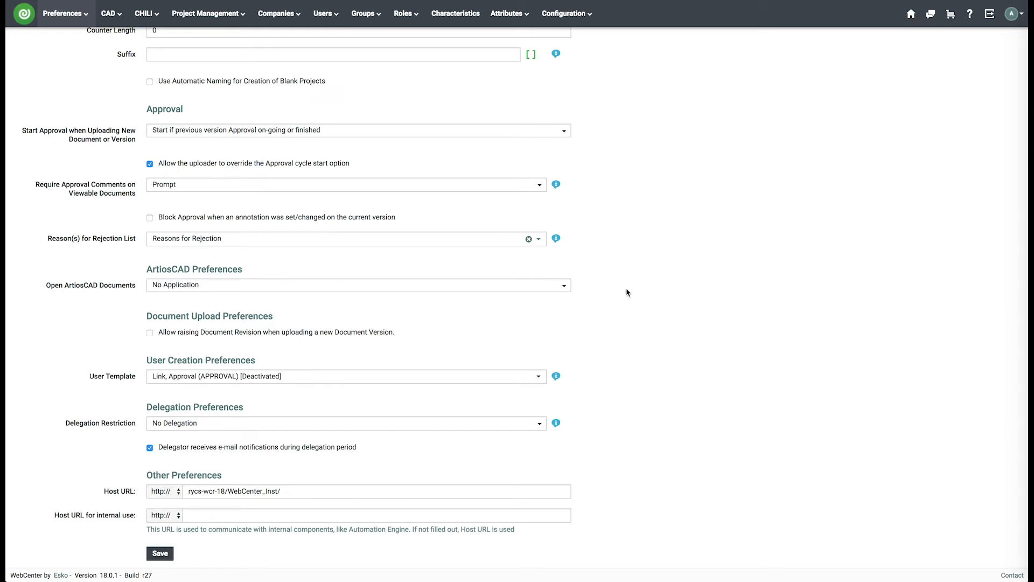
click(160, 553)
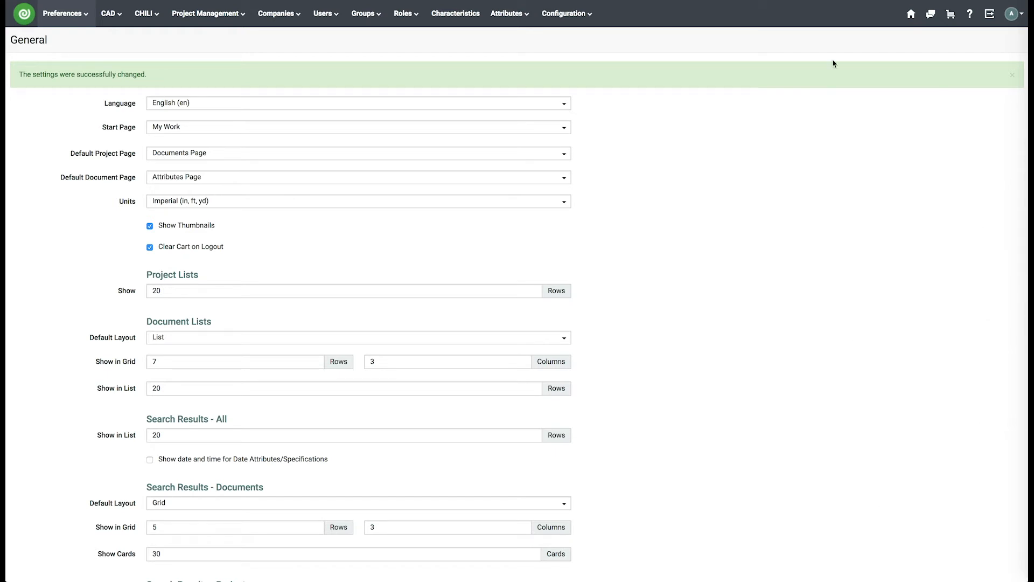
Log out of the admin account and log in with the saved marketing credentials
click(1013, 13)
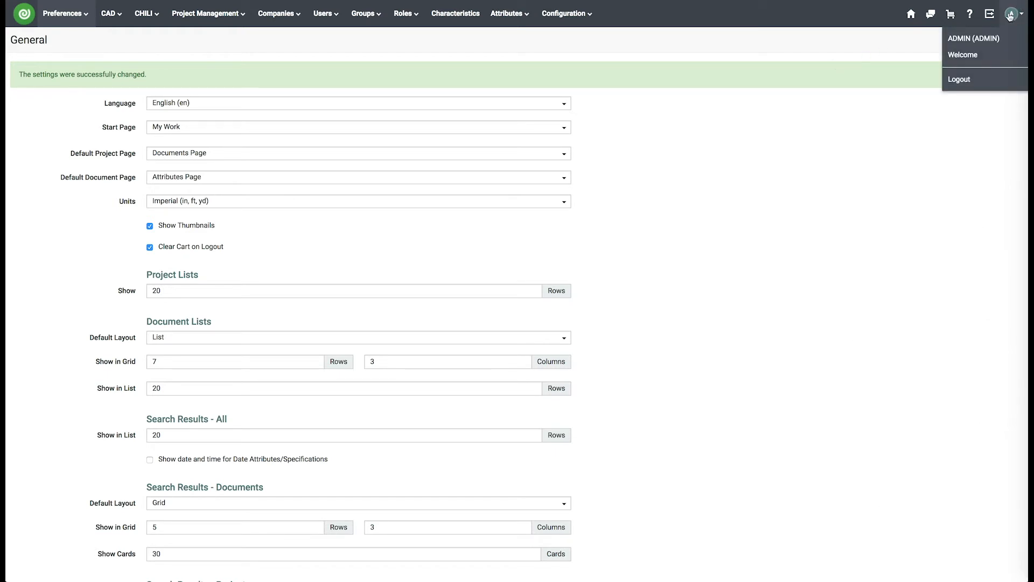
click(990, 79)
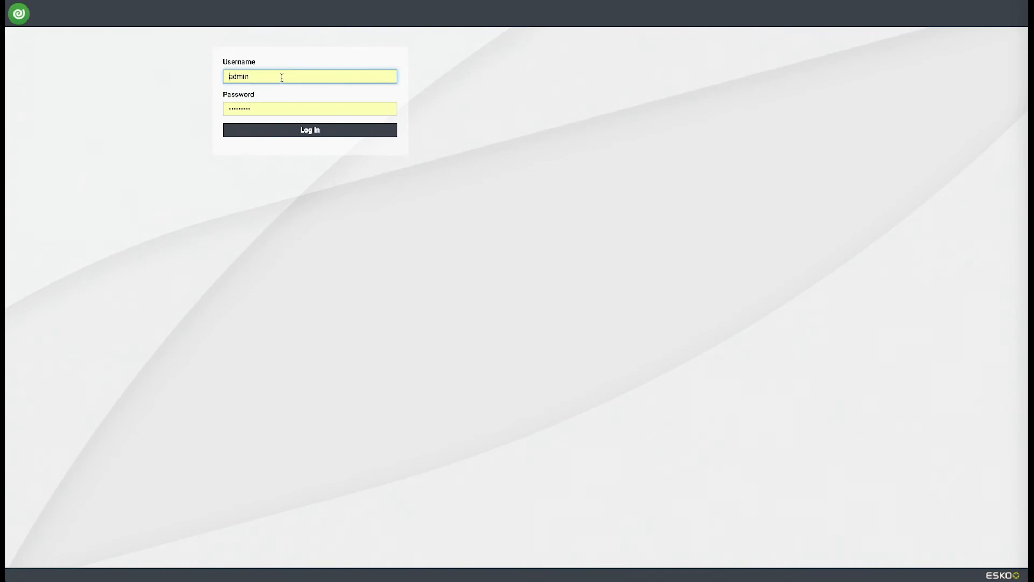
click(282, 78)
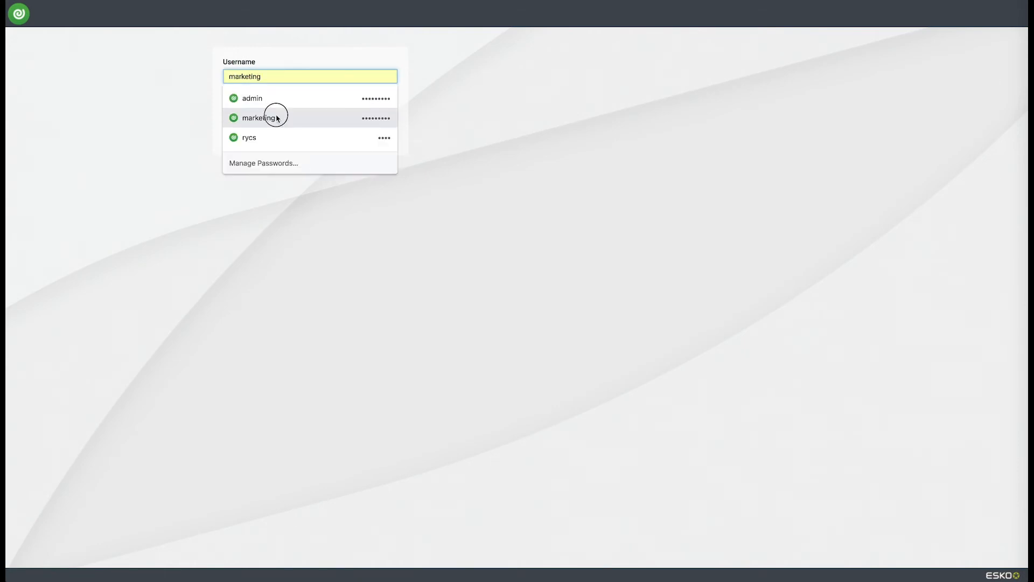
click(272, 115)
click(285, 134)
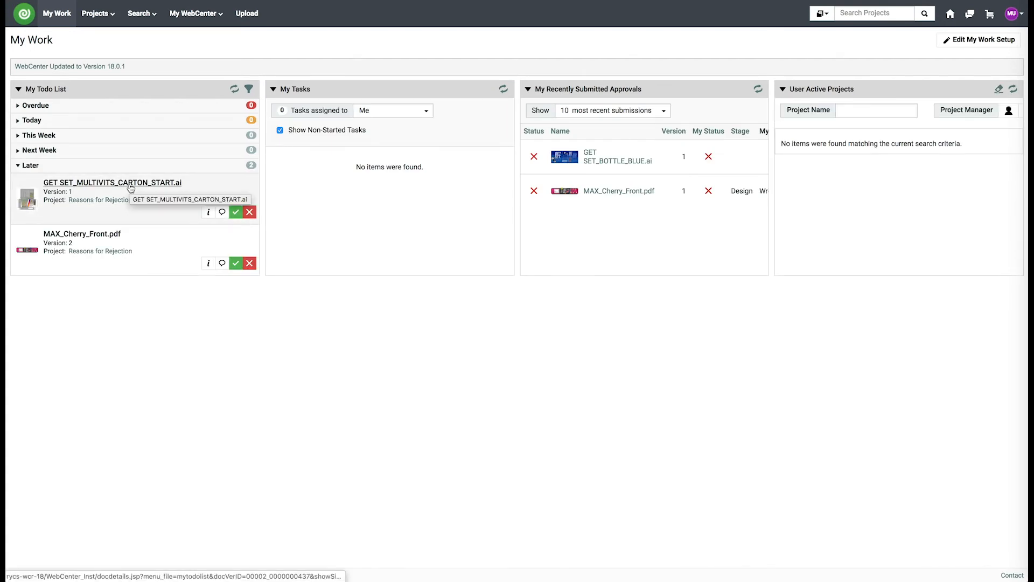
Open GET SET_MULTIVITS_CARTON_START.ai from the to-do list in the viewer, start its rejection and show the available rejection reasons
click(34, 202)
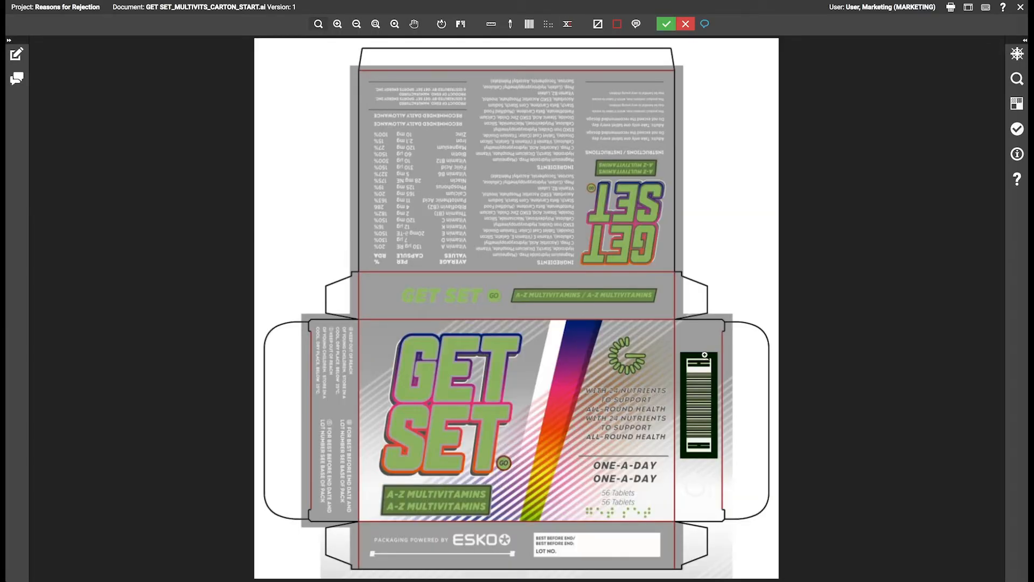
click(688, 25)
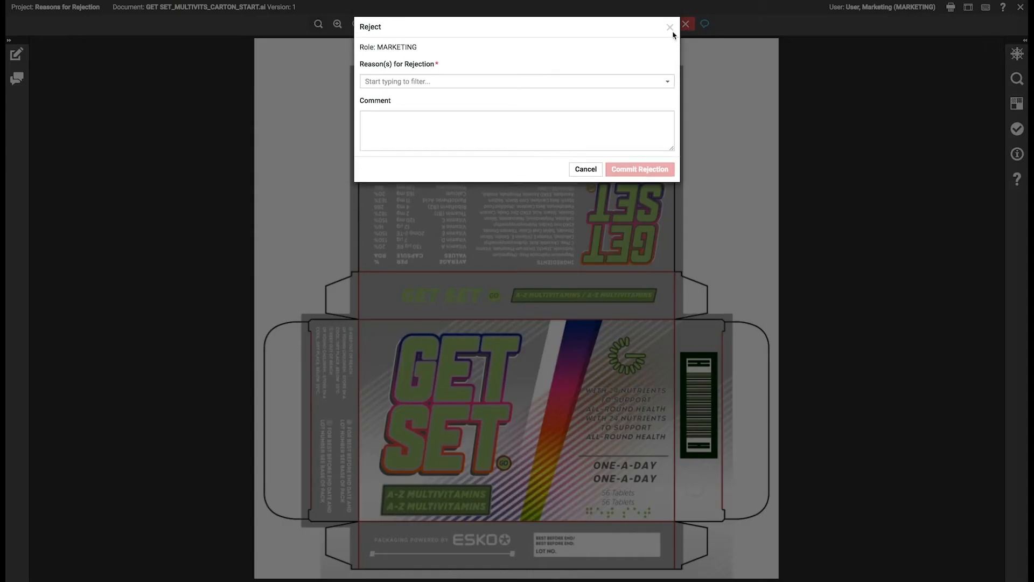
click(391, 87)
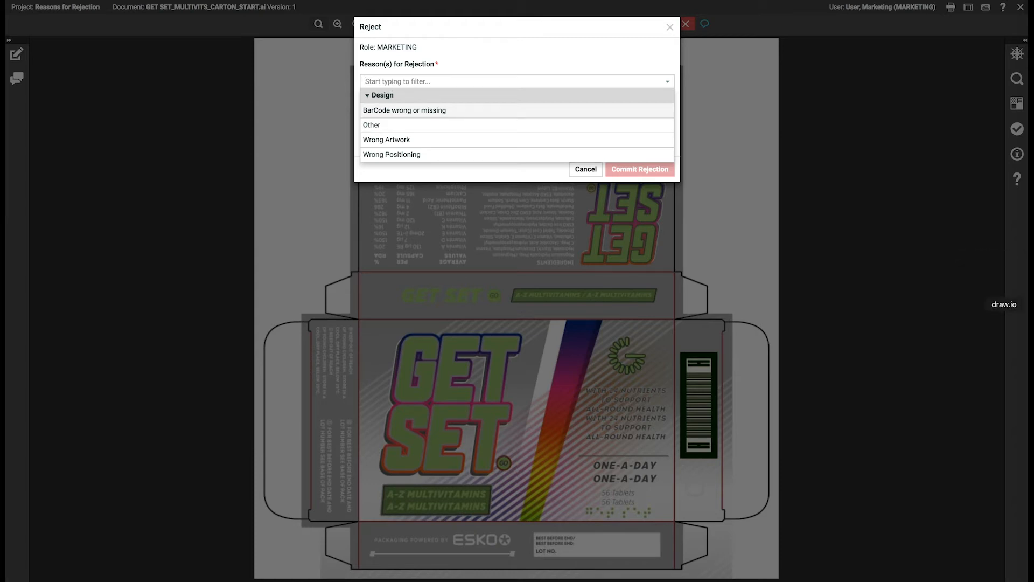
In Excel, examine the Design stage rows in Sheet1 of Reasons for Rejection.xlsx, and return to the WebCenter rejection dialog
click(1024, 287)
click(162, 109)
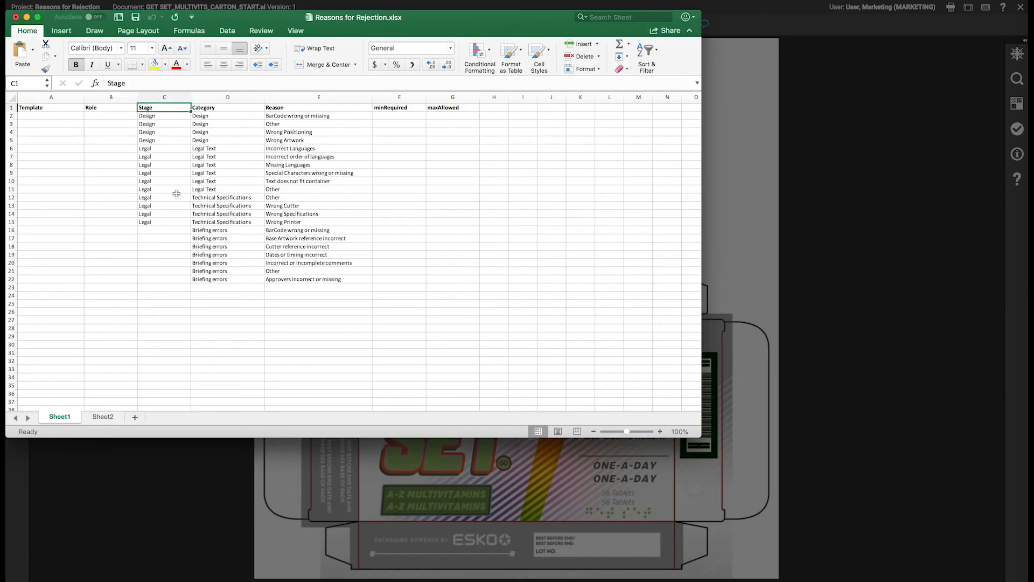
click(155, 116)
drag(155, 117, 155, 139)
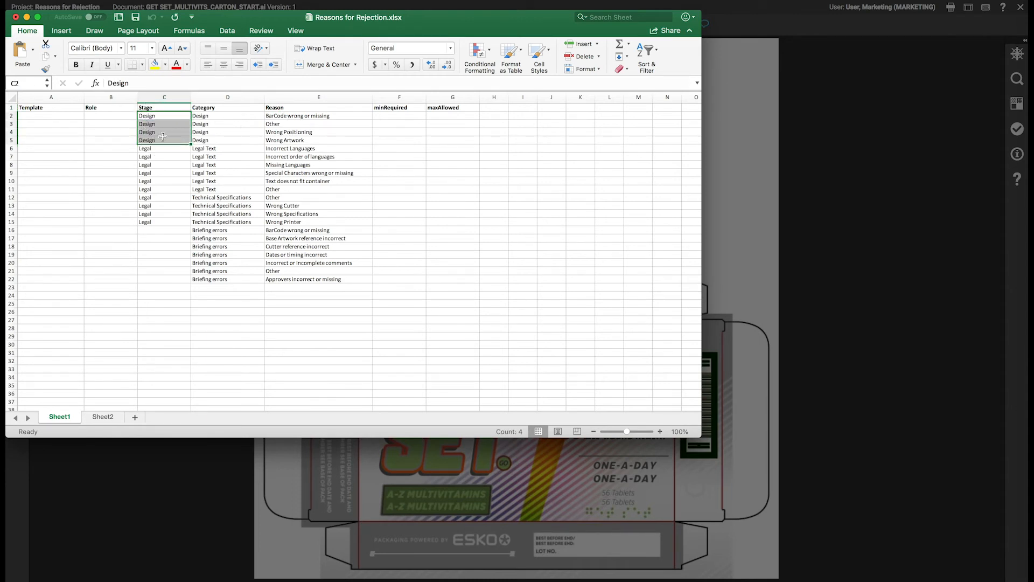
key(super+Tab)
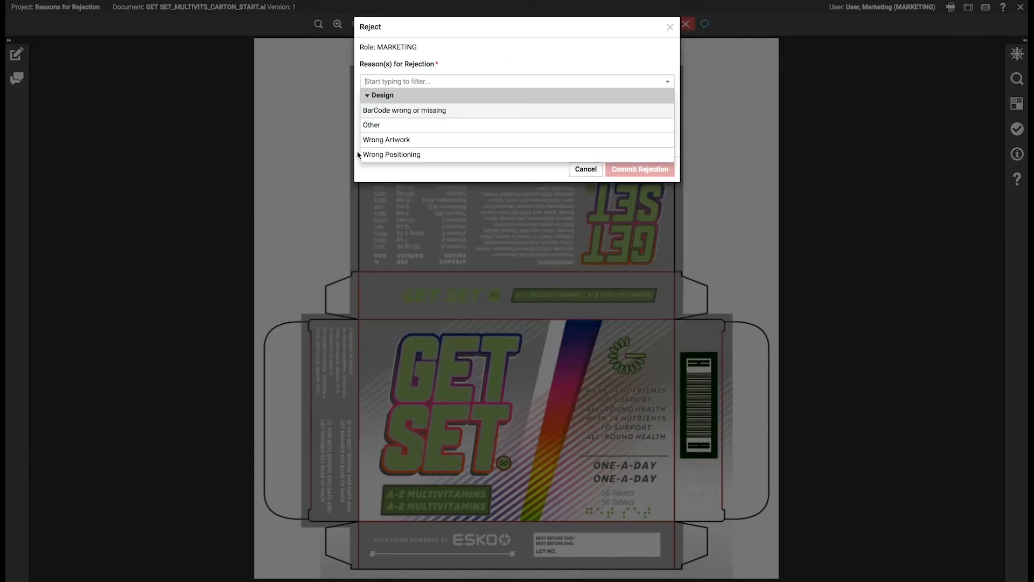
Reject the carton document with the reason Wrong Artwork, without a comment, and close the viewer
click(408, 141)
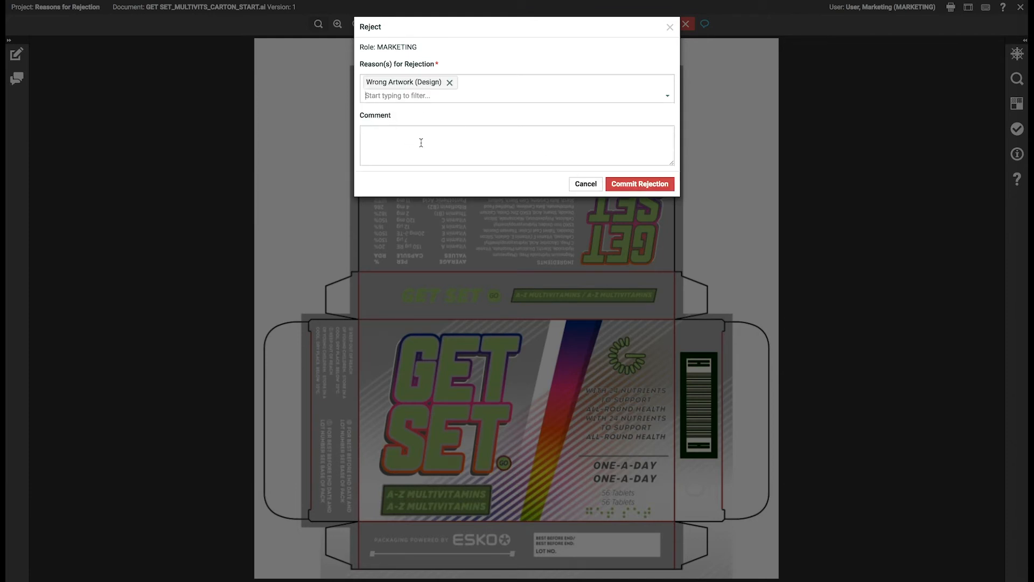
click(421, 142)
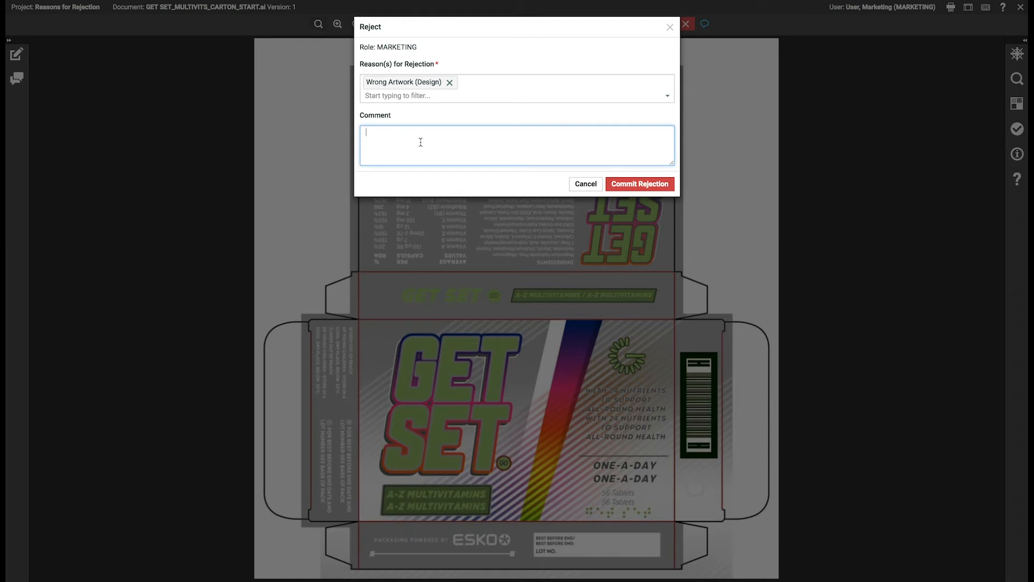
click(652, 185)
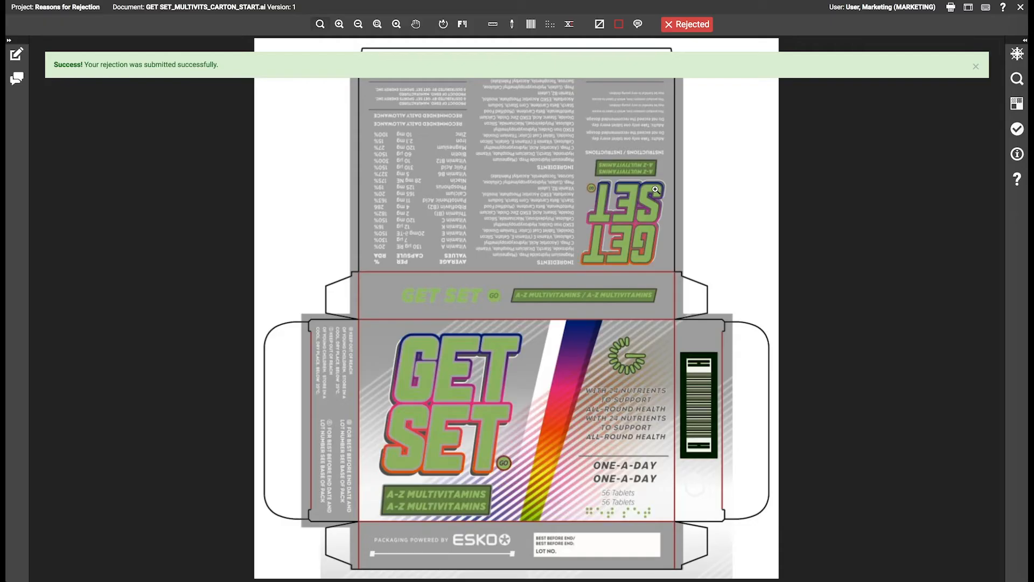
click(1019, 9)
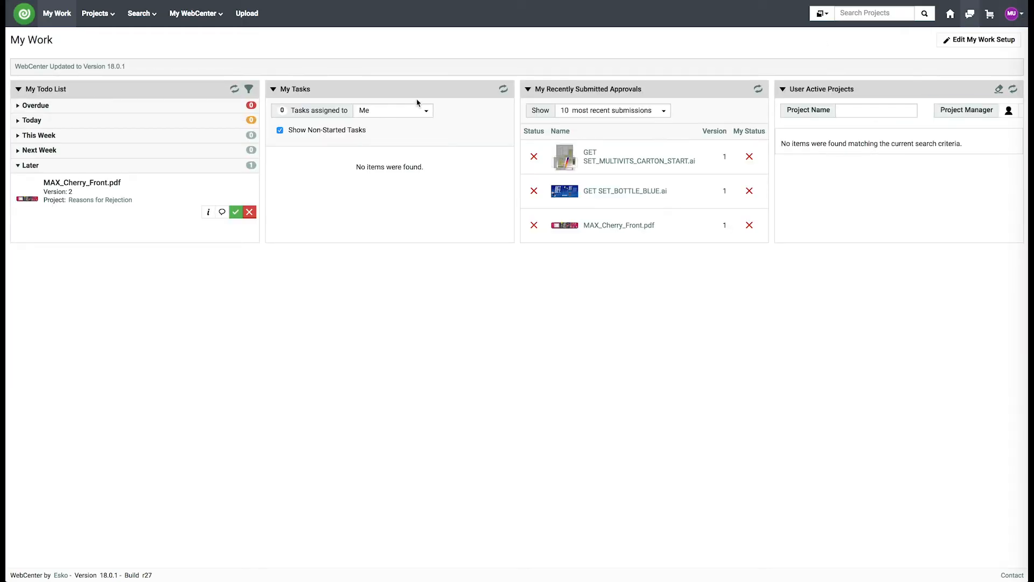
Search for documents with approval status All Rejected, including Reason(s) for Rejection and Approval Status in the results, and inspect the carton's rejection reason
click(137, 14)
click(146, 56)
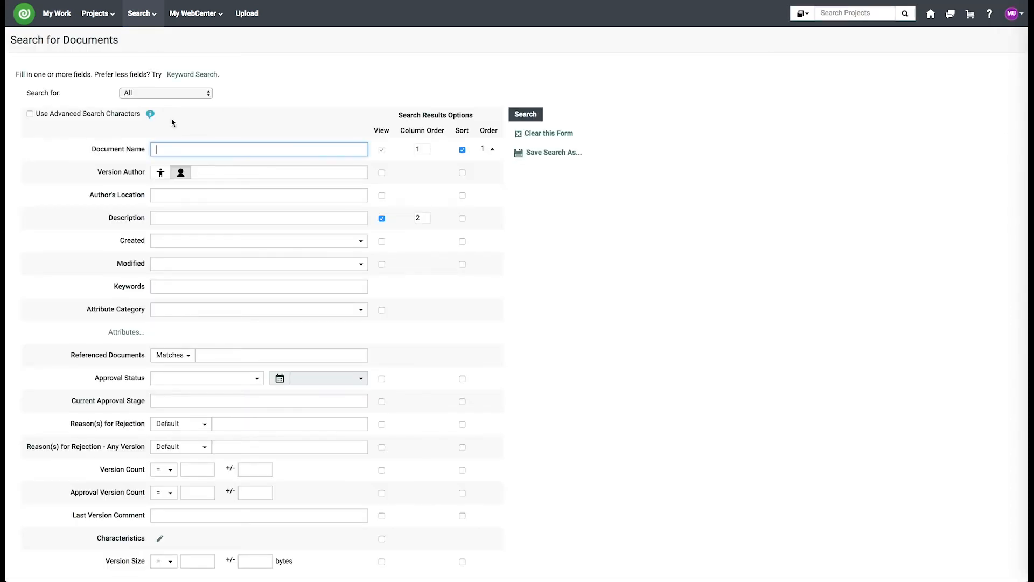
click(179, 380)
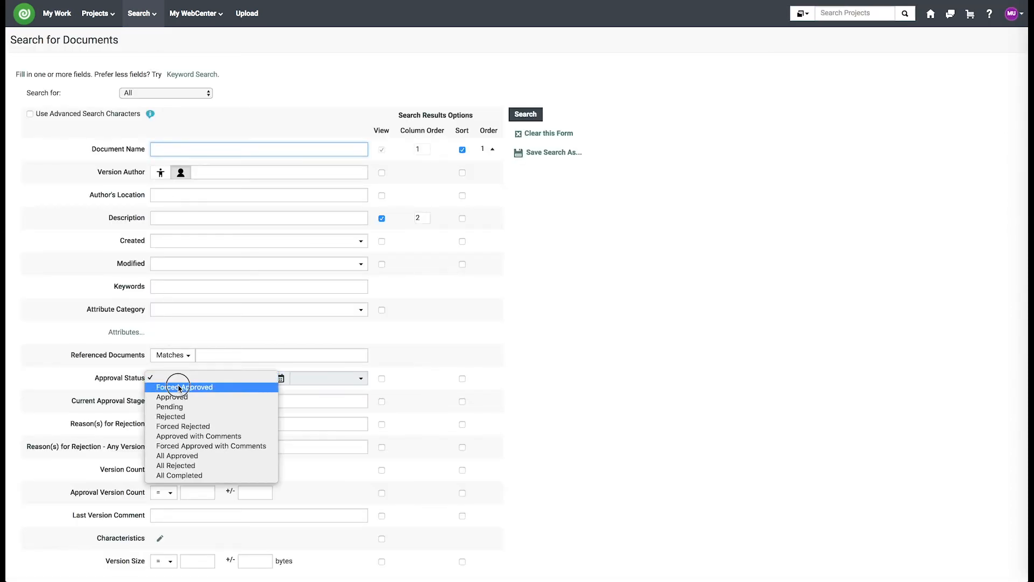
click(195, 467)
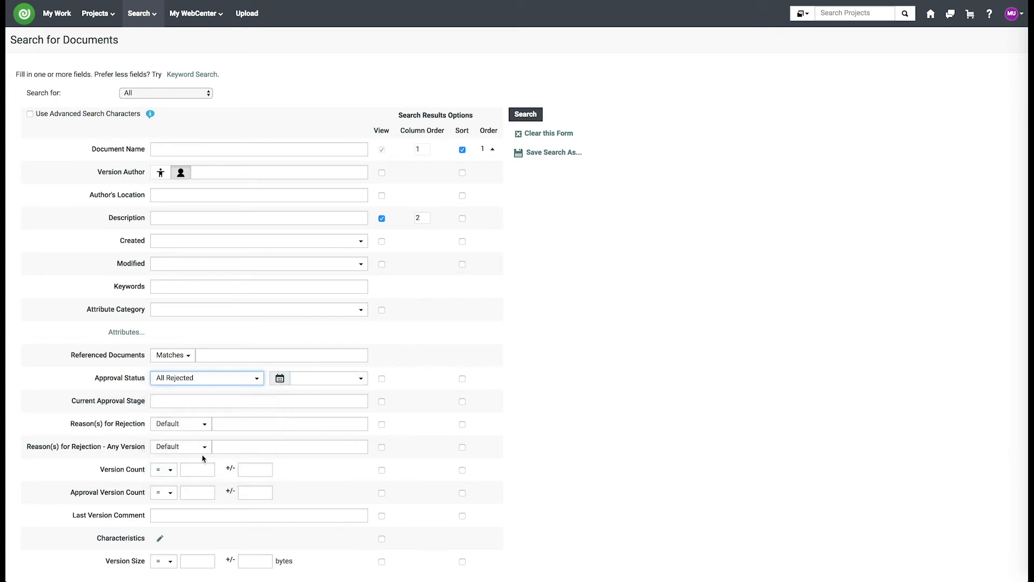
click(382, 424)
click(382, 378)
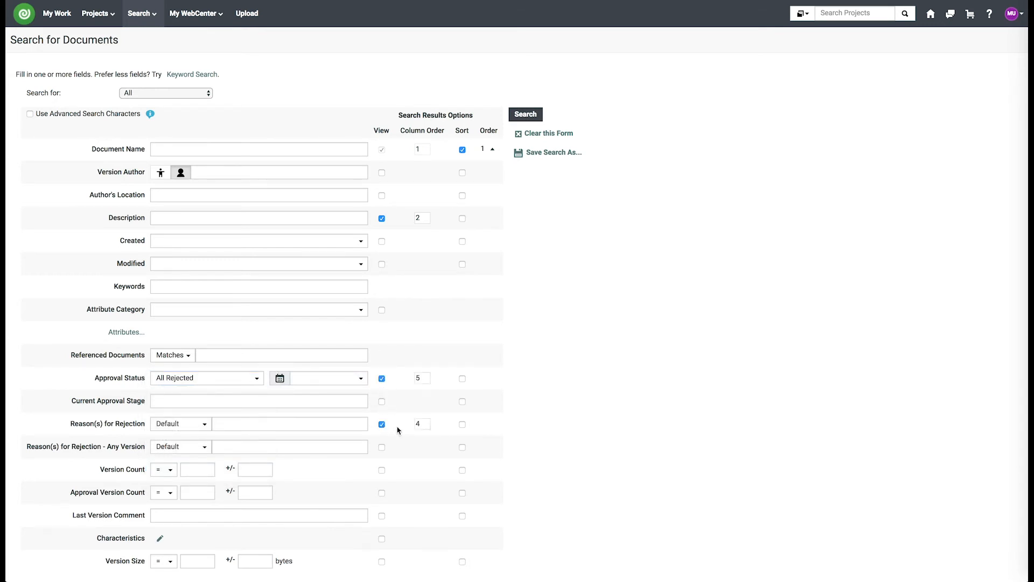
click(521, 116)
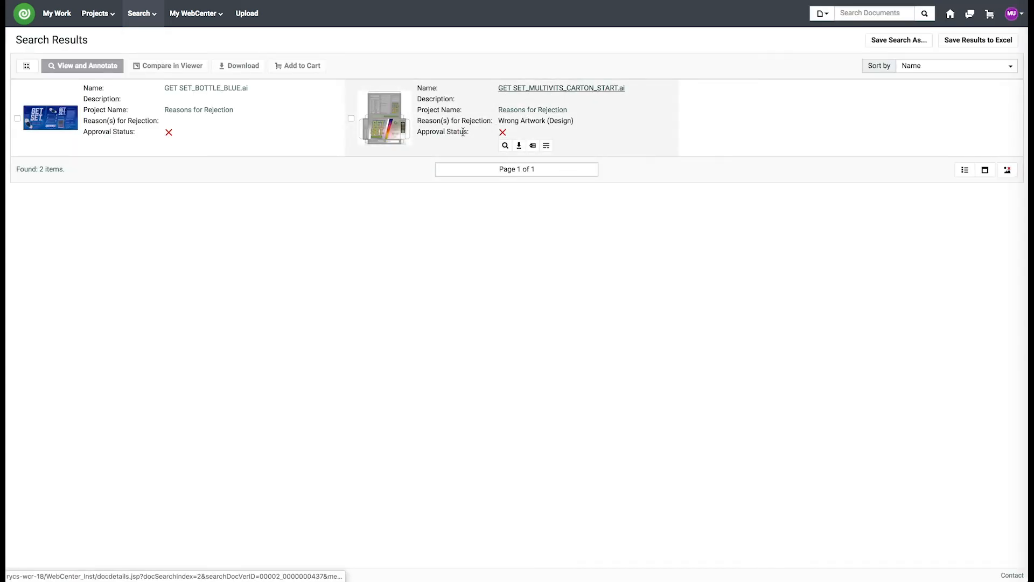
drag(574, 120, 505, 120)
click(524, 123)
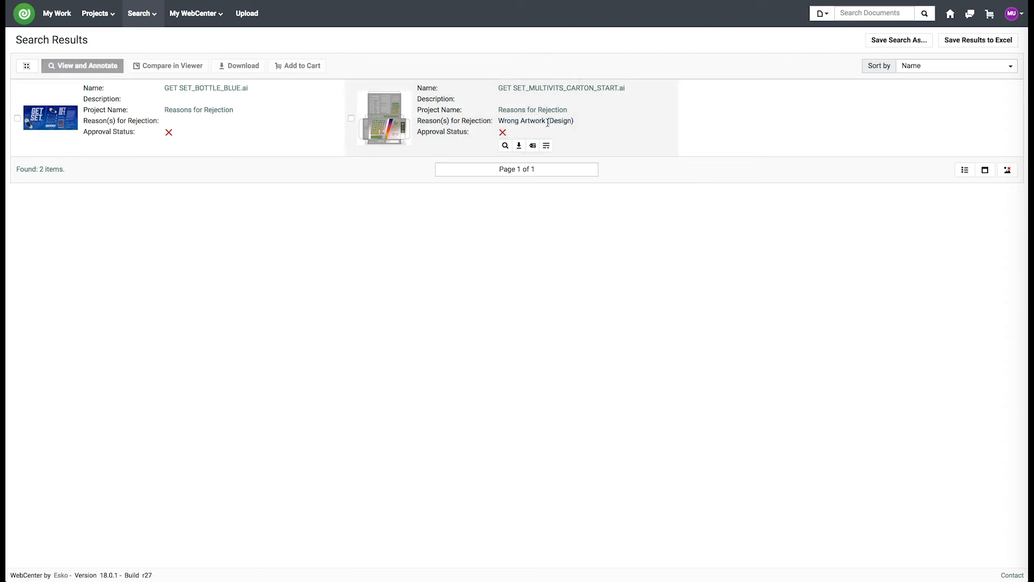
Log out of the marketing account from the search results
click(1012, 14)
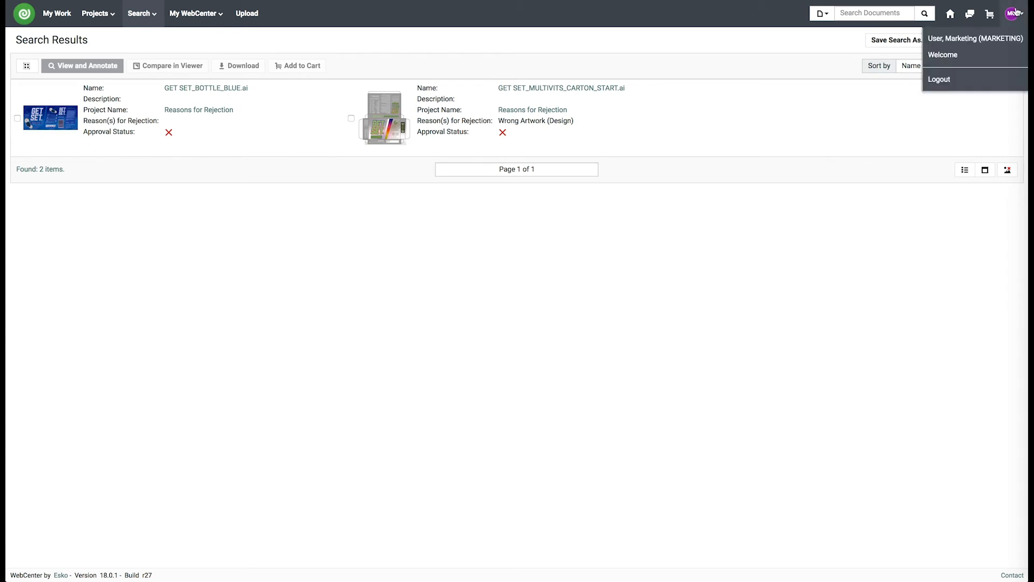
click(982, 82)
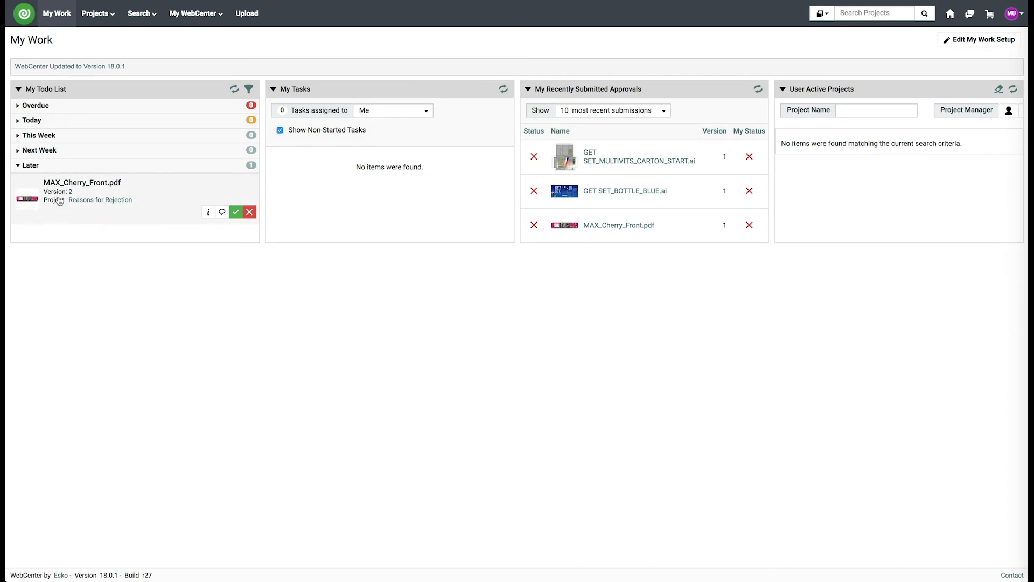
Open MAX_Cherry_Front.pdf version 2 from the marketing to-do list in the viewer and examine its approval stages with all side panels expanded
click(32, 199)
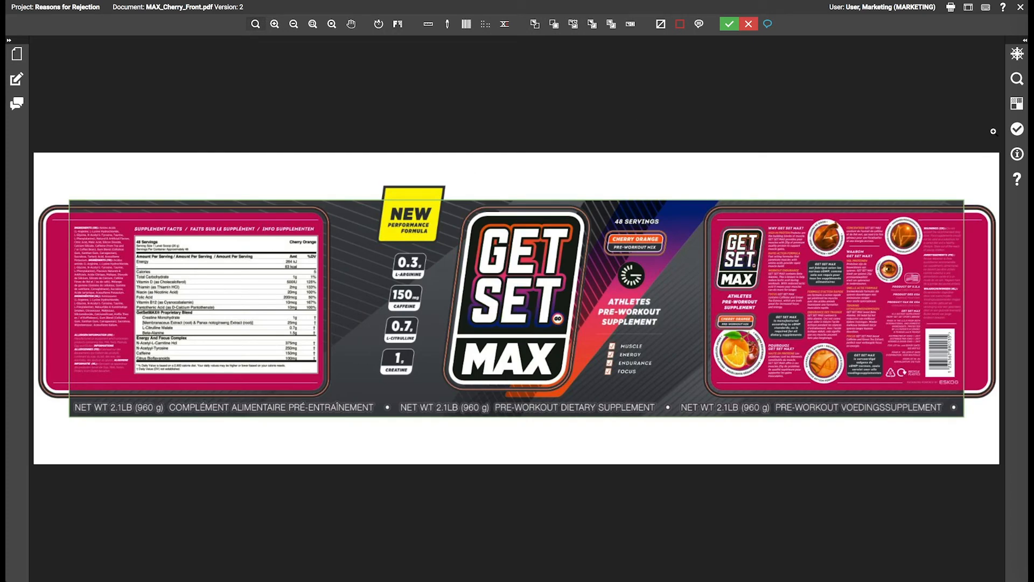
click(1017, 129)
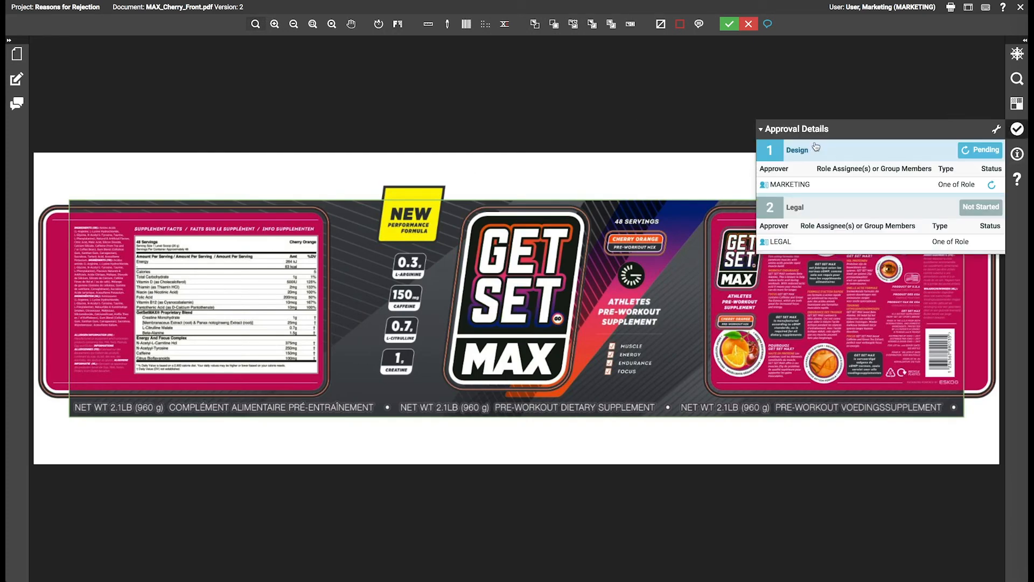
click(1019, 42)
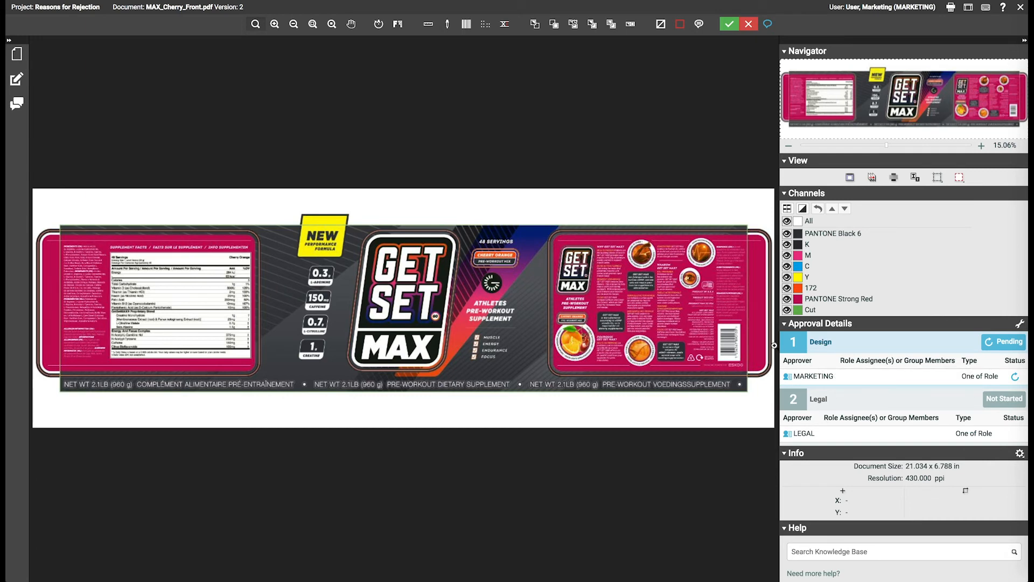
Approve MAX_Cherry_Front.pdf version 2 for the Design stage and close the viewer
click(727, 27)
click(641, 105)
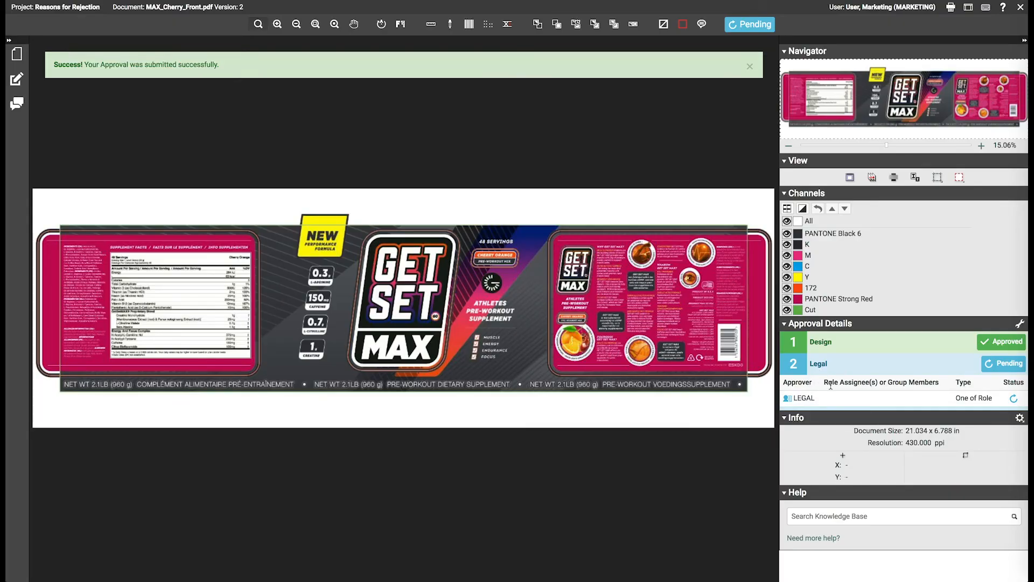
click(1022, 7)
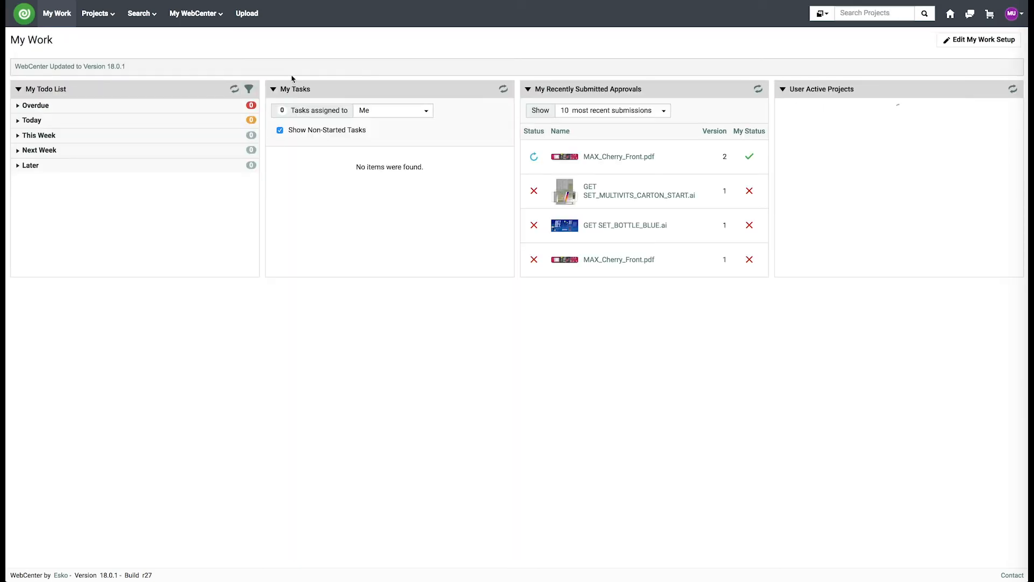
Log out of the marketing account, log in as legal with the account password, and save the login in the browser
click(1013, 14)
click(941, 79)
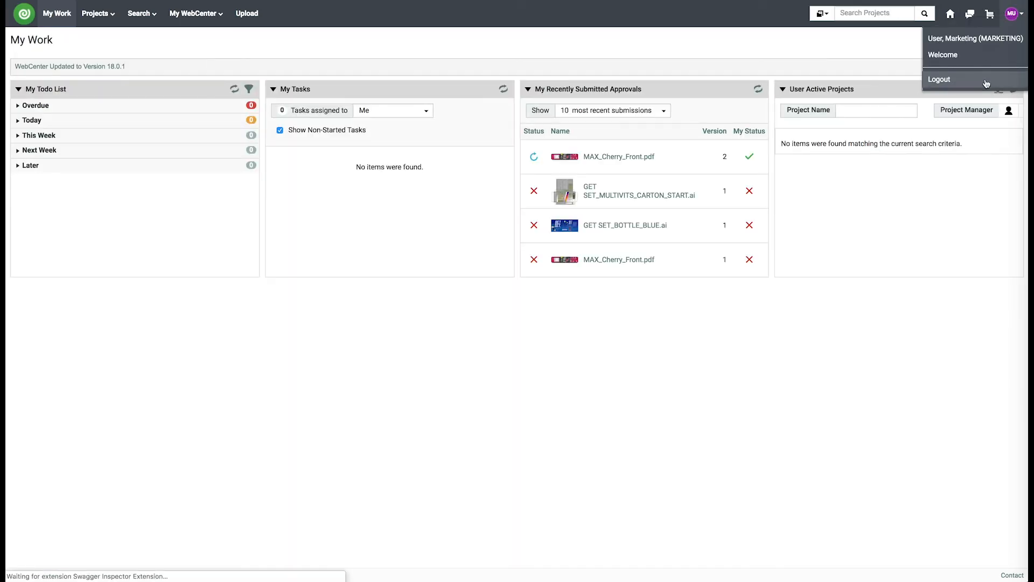
click(269, 75)
double_click(269, 76)
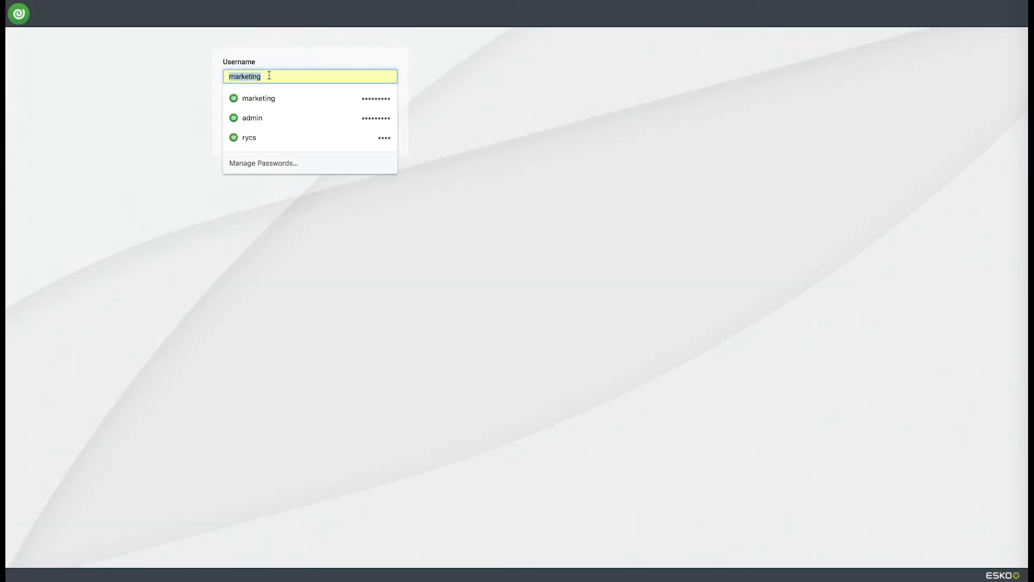
text(lega)
key(Tab)
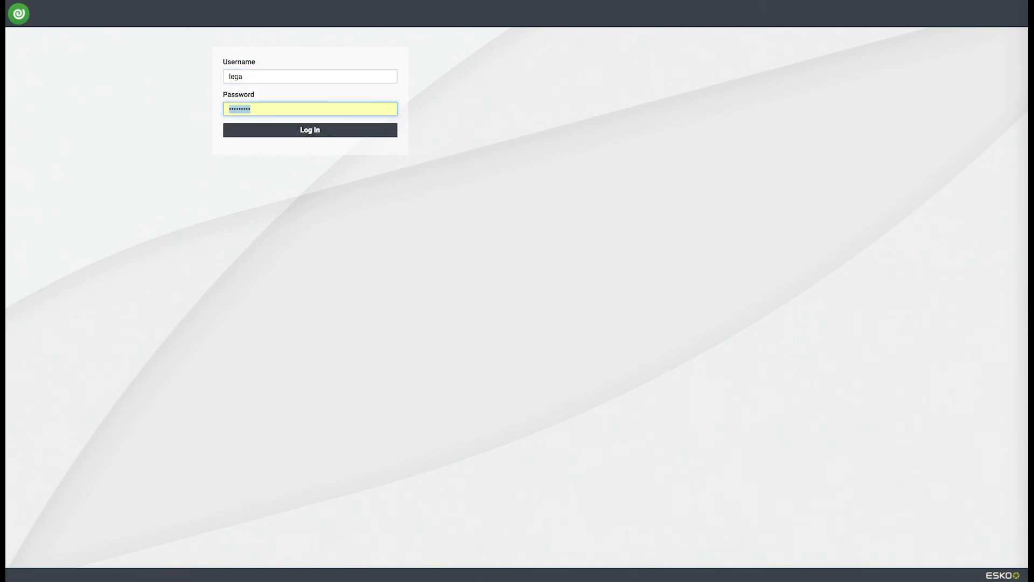
click(277, 76)
text(l)
key(Tab)
text(•••••)
key(Return)
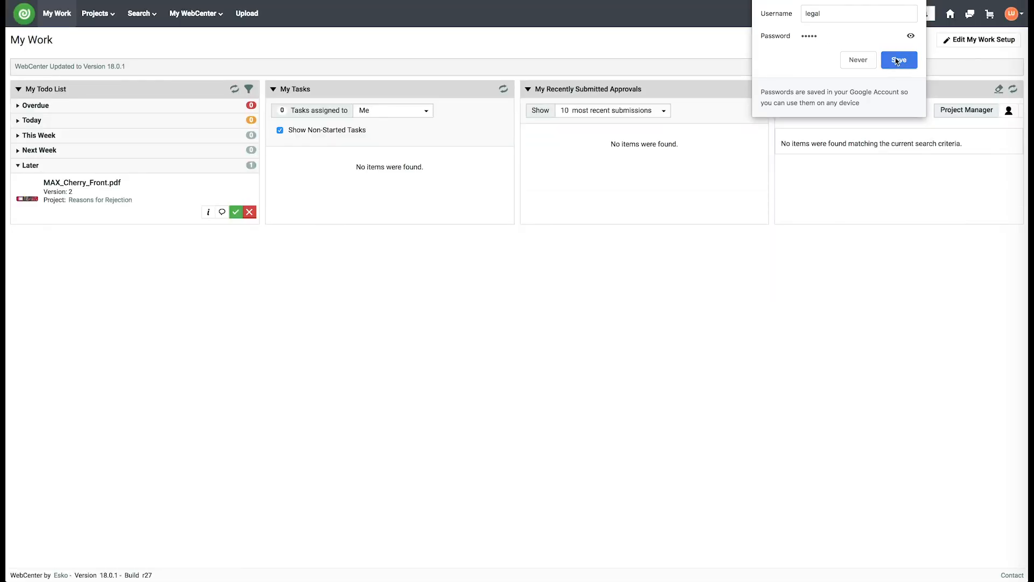
click(899, 60)
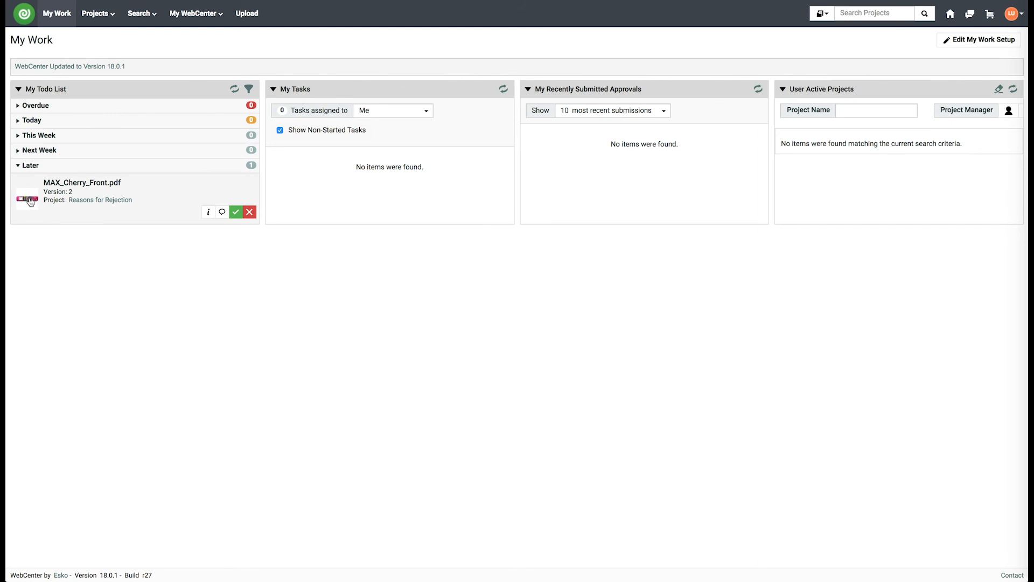
Open MAX_Cherry_Front.pdf version 2 in the viewer, reject it for Special Characters wrong or missing (Legal Text), and exit the viewer
click(29, 200)
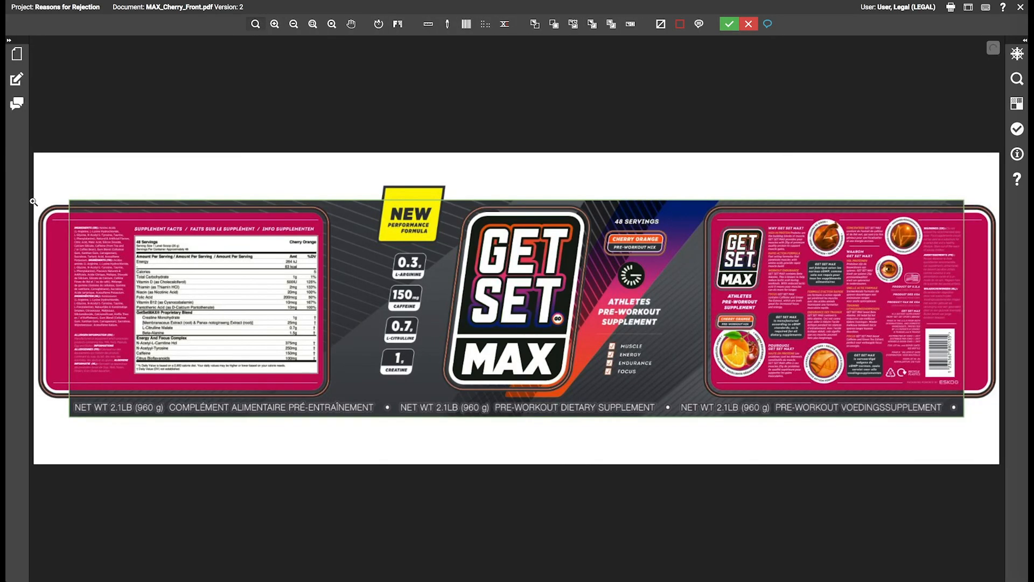
click(751, 26)
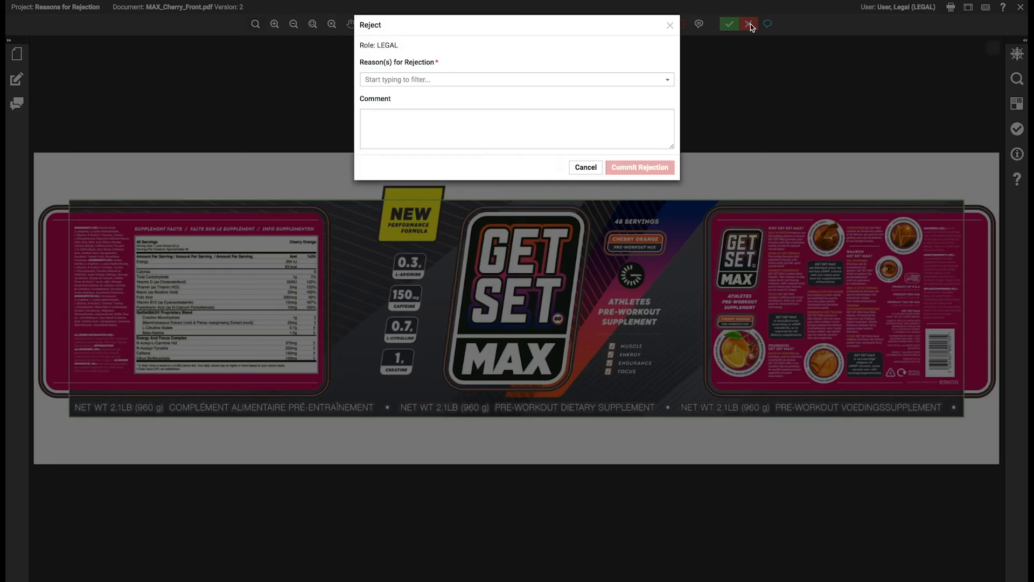
click(435, 81)
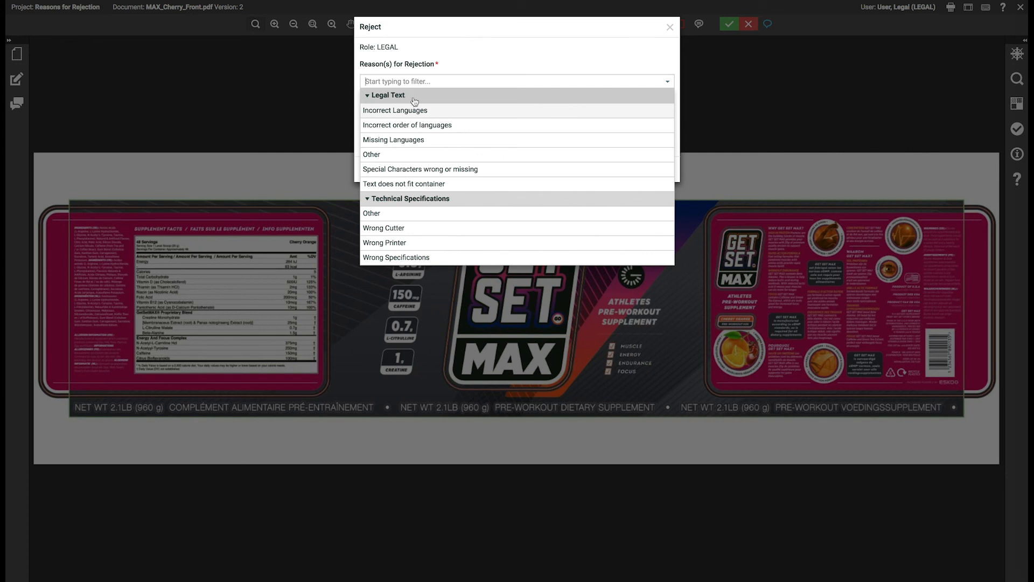
click(394, 171)
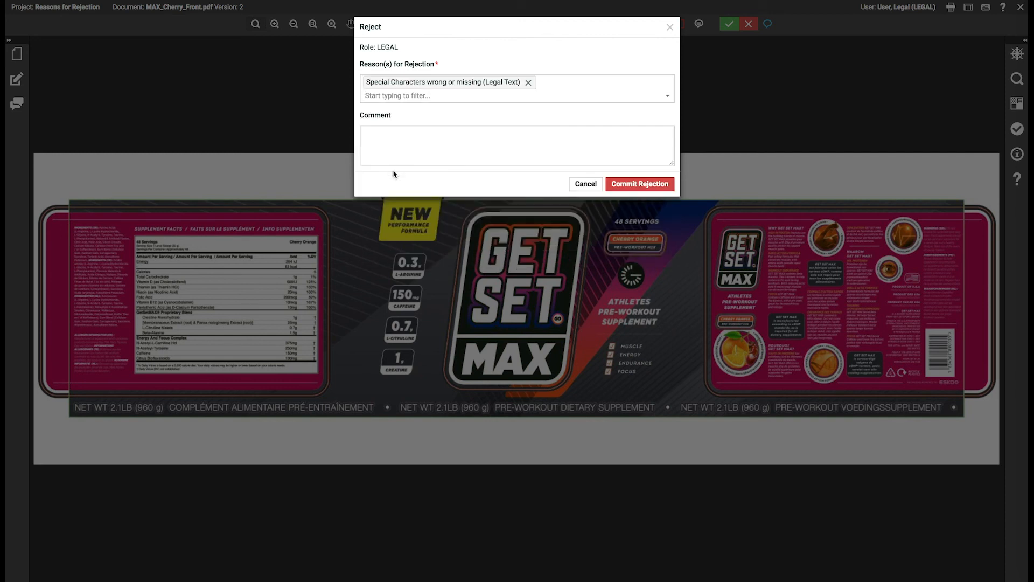
click(654, 185)
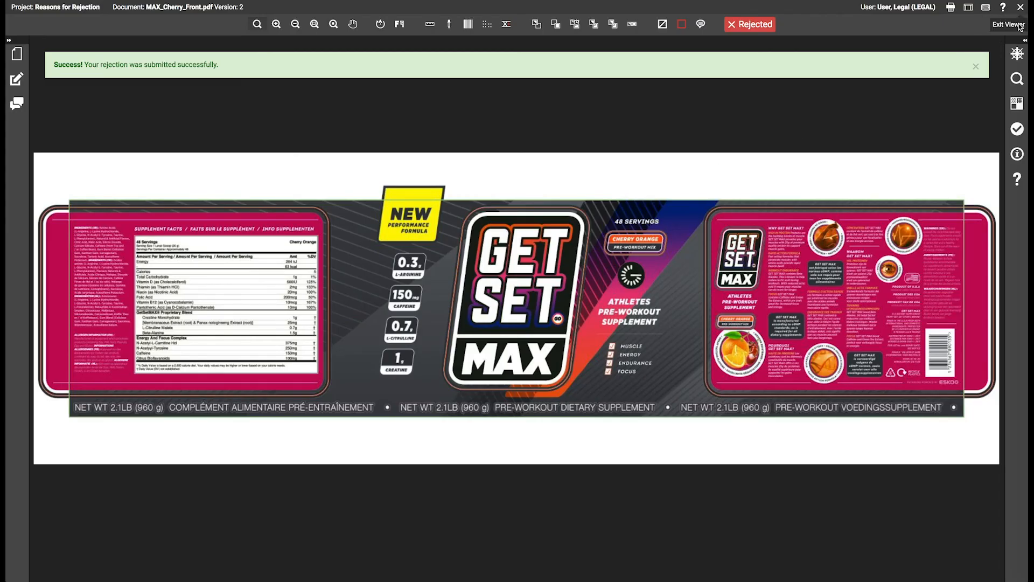
click(1021, 13)
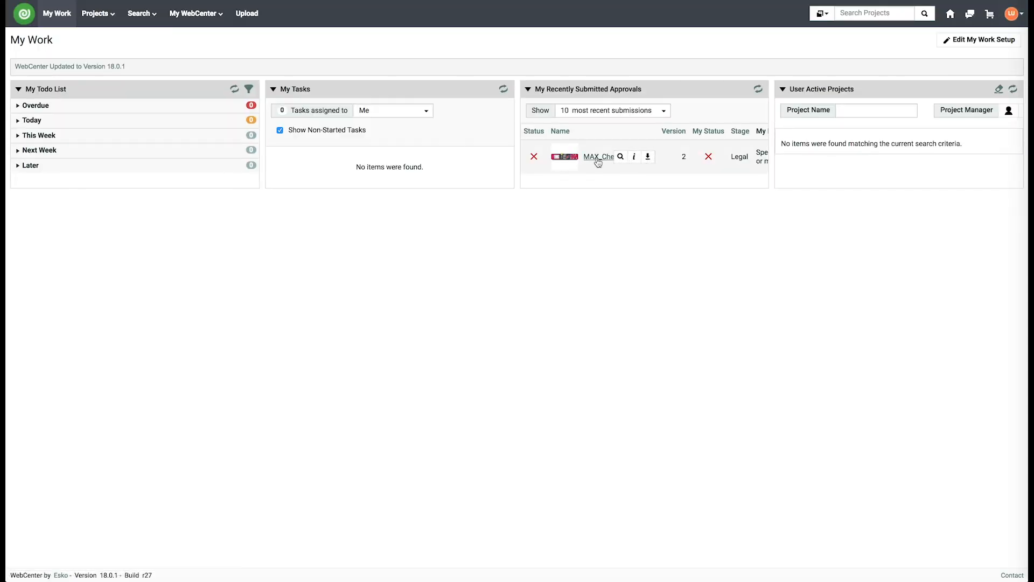
Open the approval details of the rejected MAX_Cherry_Front.pdf and expand the Legal stage to examine its rejection
click(598, 156)
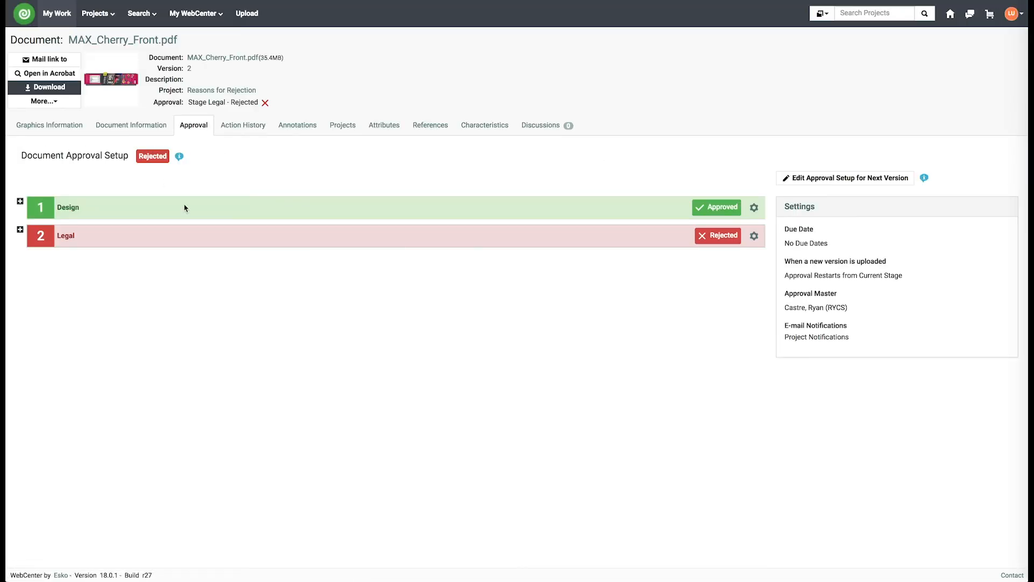
click(20, 230)
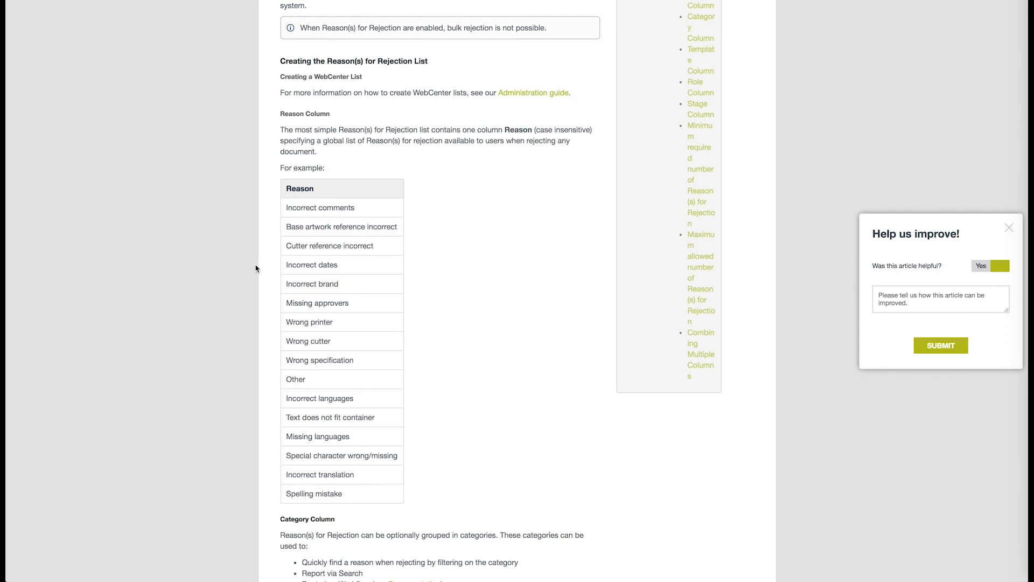
Review the beginning of the Esko knowledge base article on how to set up Reason(s) for Rejection
scroll(250, 275, up, 8)
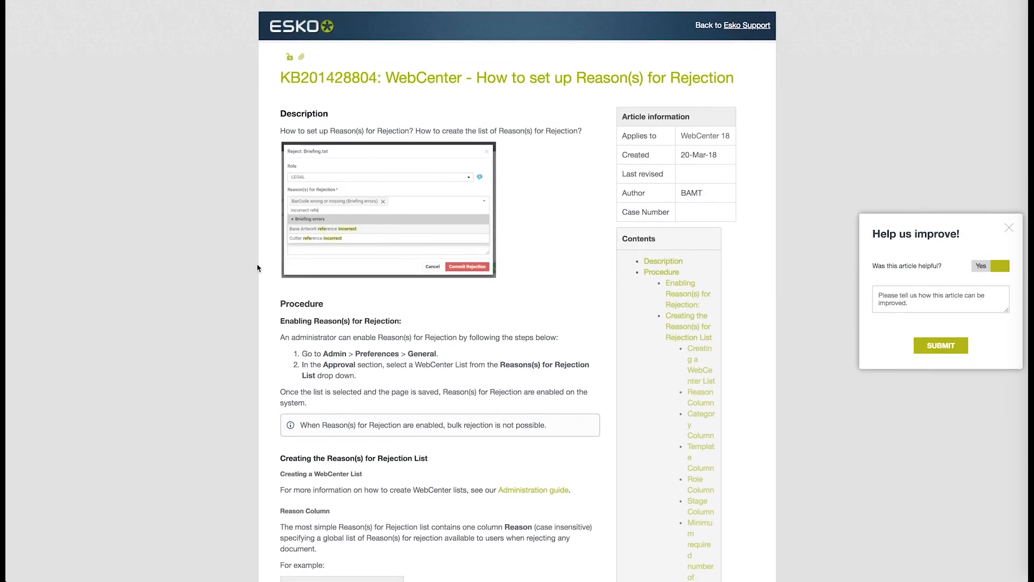